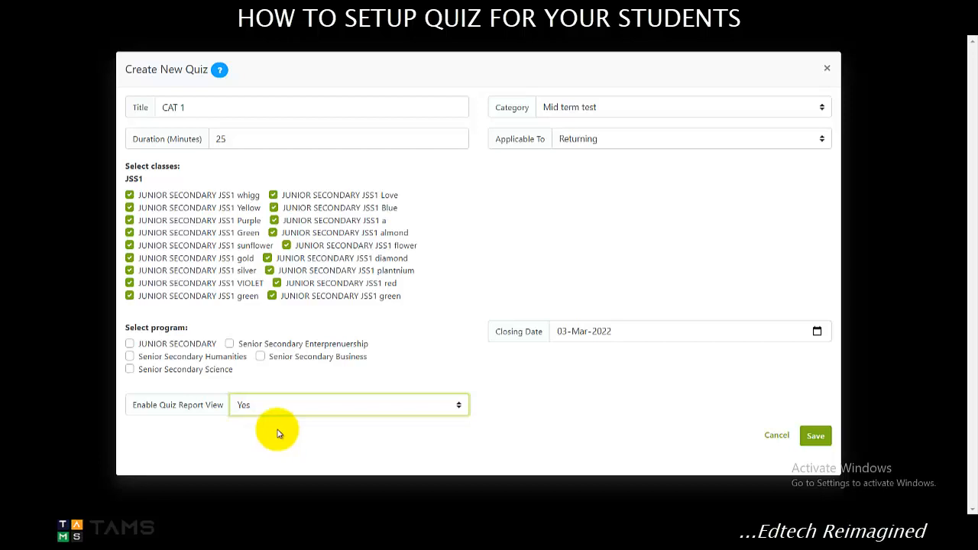
Save the new CAT 1 quiz with the quiz report view set to Yes.
{"action": "left_click", "coordinate": [291, 410]}
{"action": "left_click", "coordinate": [760, 412]}
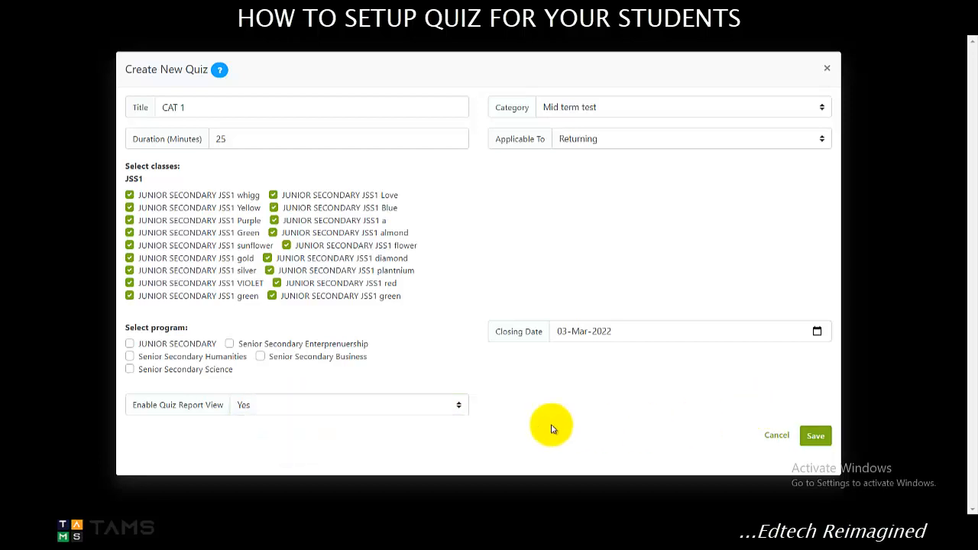
{"action": "left_click", "coordinate": [809, 436]}
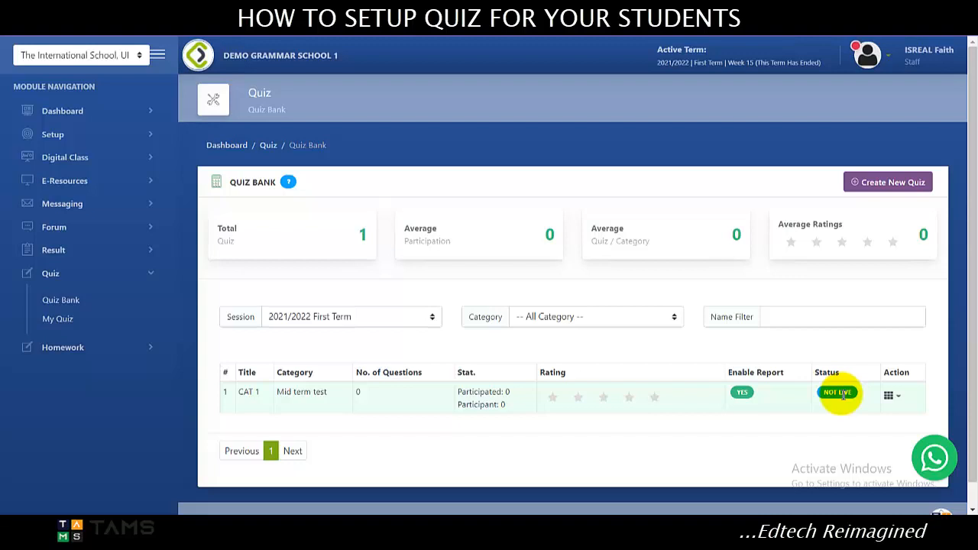
Open question management for the CAT 1 quiz in the quiz bank.
{"action": "scroll", "coordinate": [871, 386], "scroll_direction": "down", "scroll_amount": 1}
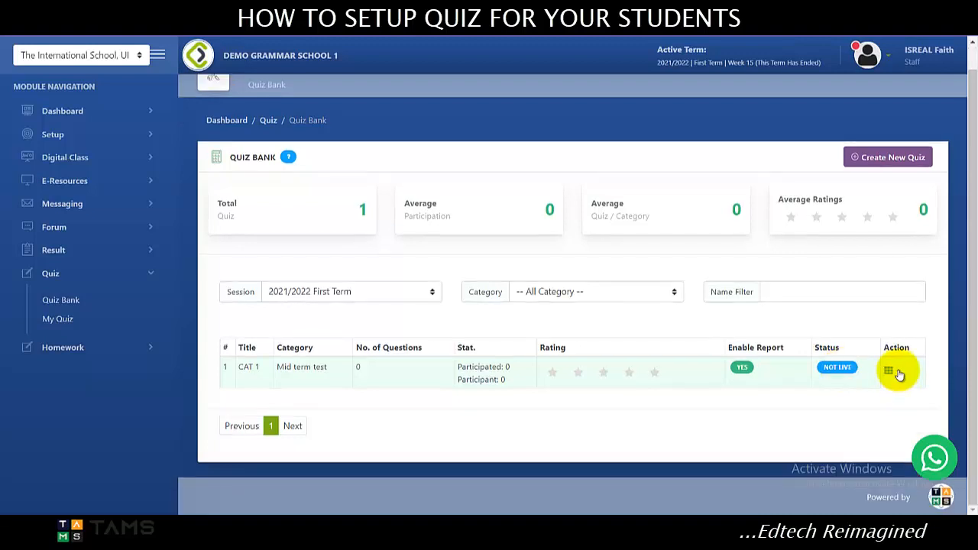
{"action": "left_click", "coordinate": [894, 372]}
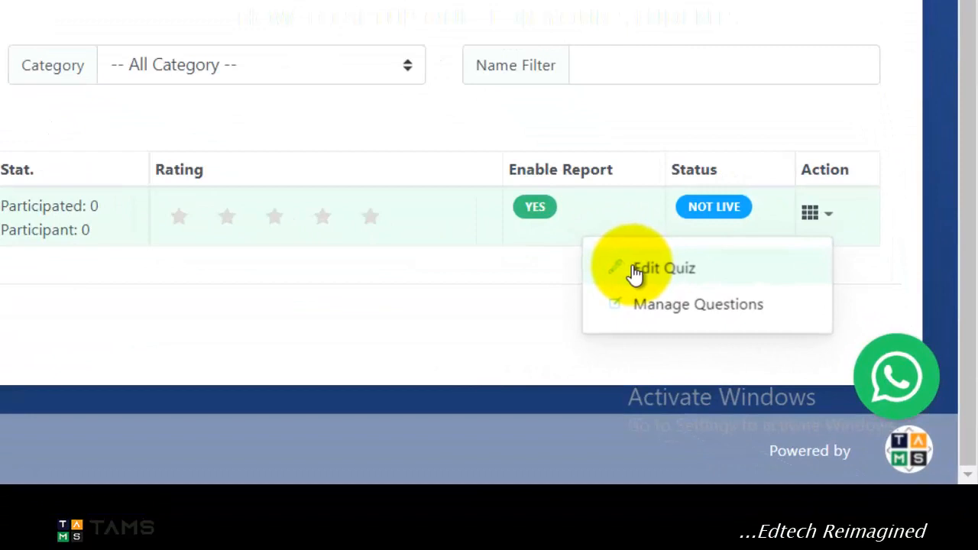
{"action": "left_click", "coordinate": [666, 305]}
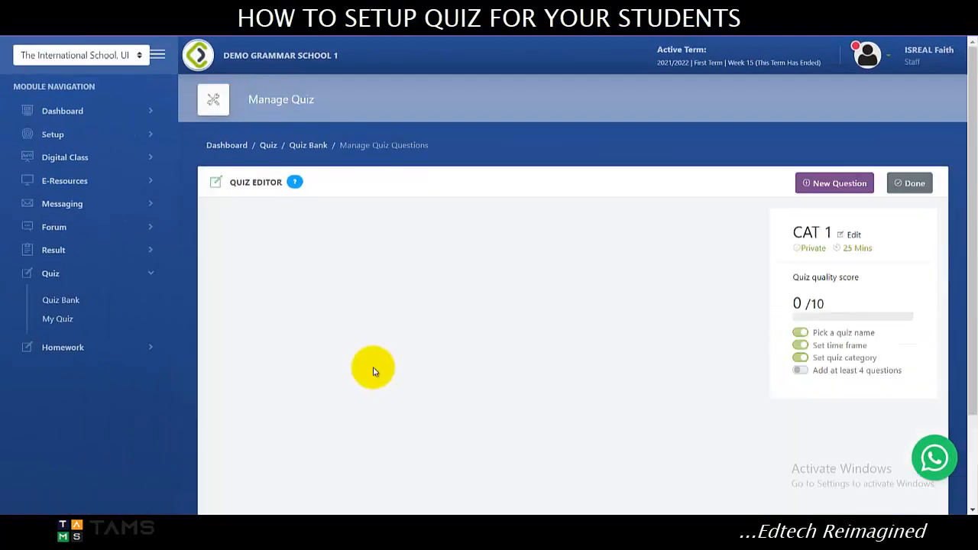
{"action": "scroll", "coordinate": [446, 394], "scroll_direction": "down", "scroll_amount": 1}
{"action": "scroll", "coordinate": [511, 343], "scroll_direction": "up", "scroll_amount": 1}
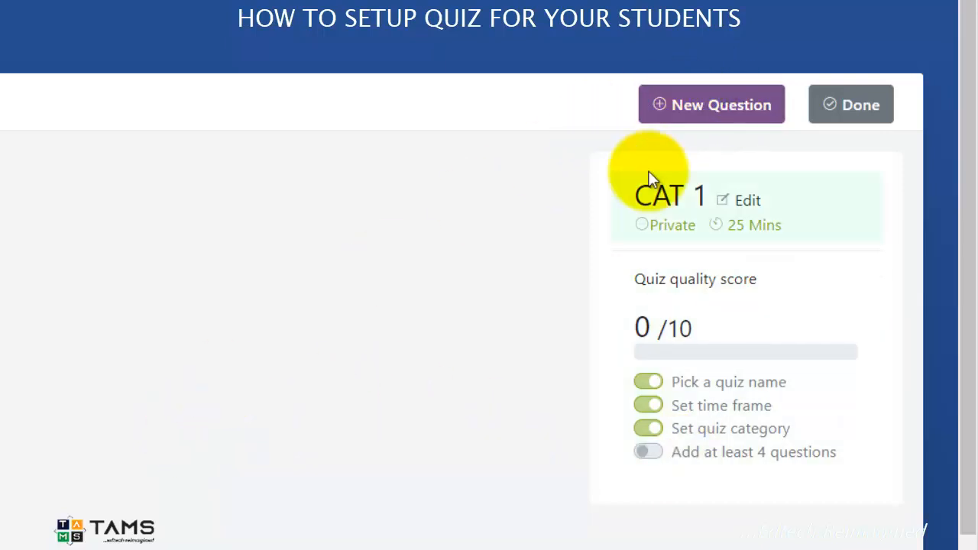
Start a new Multiple Choice (Tiles) question worth 5 marks with the text "Business is war!".
{"action": "left_click", "coordinate": [713, 116]}
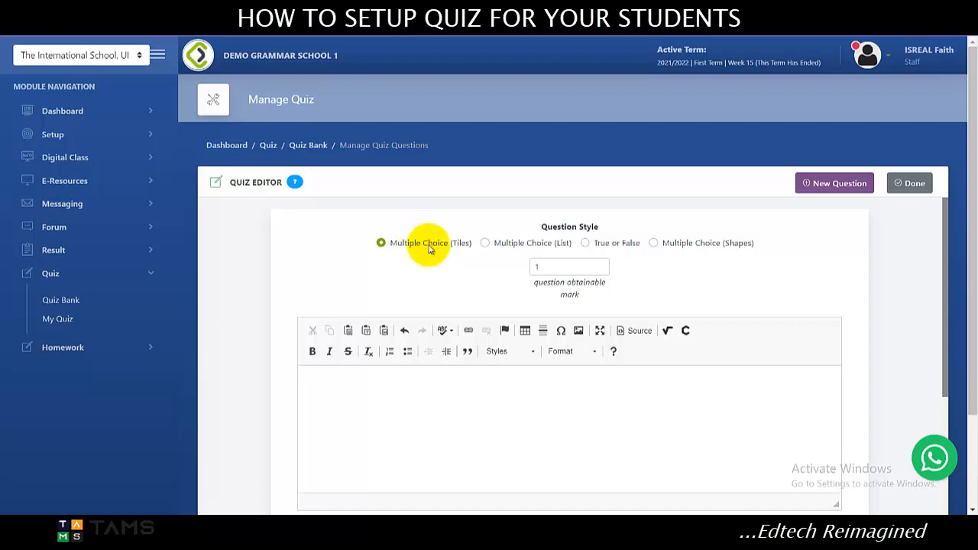
{"action": "left_click", "coordinate": [562, 270]}
{"action": "key", "text": "BackSpace"}
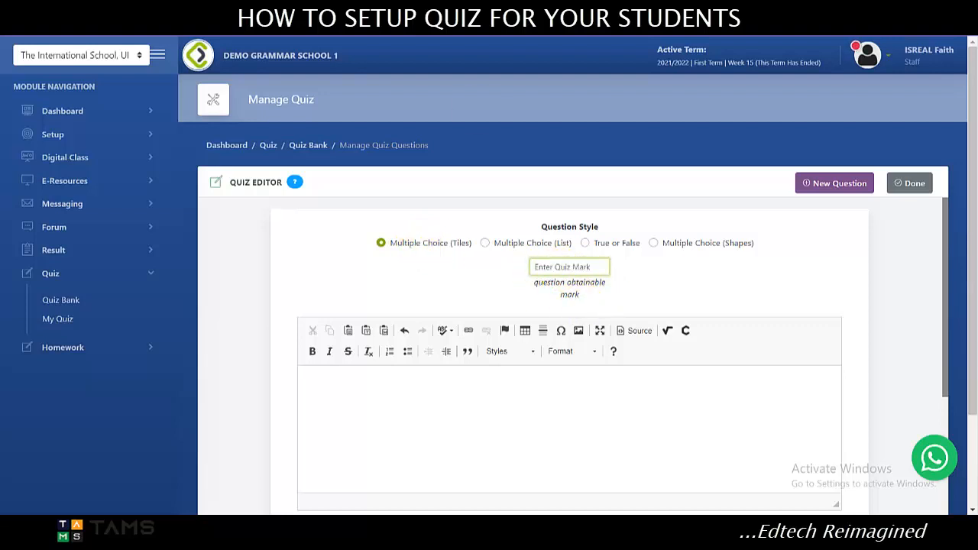
{"action": "type", "text": "5"}
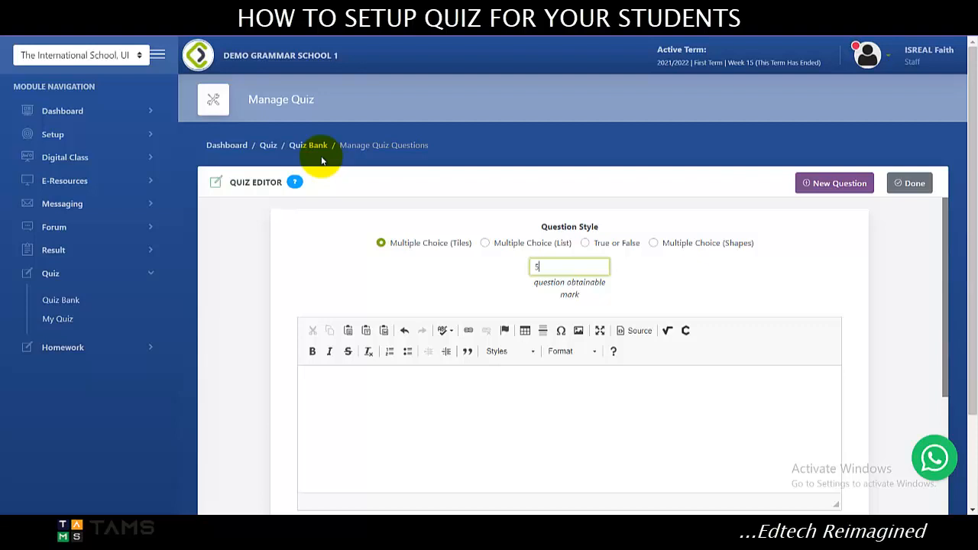
{"action": "scroll", "coordinate": [382, 283], "scroll_direction": "down", "scroll_amount": 2}
{"action": "left_click", "coordinate": [385, 282]}
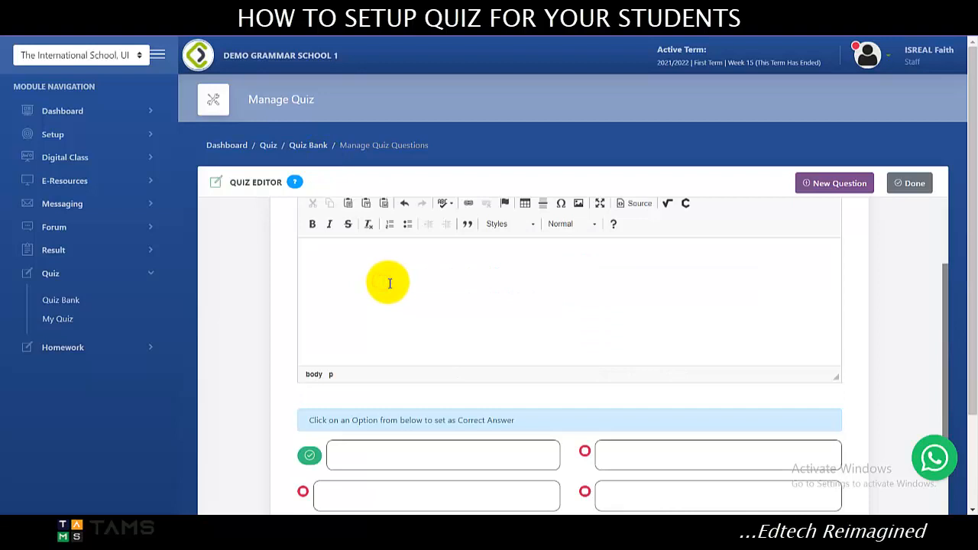
{"action": "type", "text": "Business is war!"}
{"action": "scroll", "coordinate": [372, 251], "scroll_direction": "up", "scroll_amount": 1}
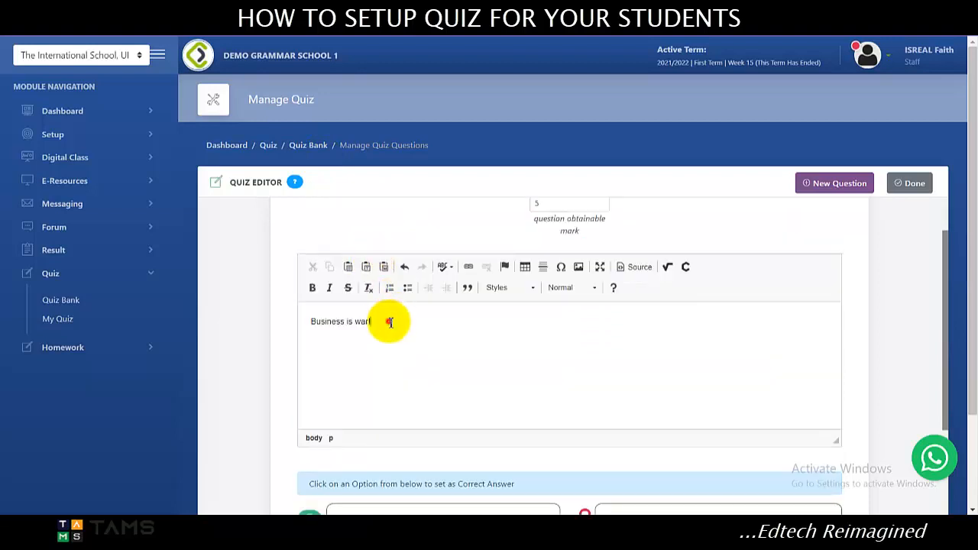
{"action": "left_click_drag", "start_coordinate": [389, 320], "coordinate": [296, 326]}
{"action": "left_click", "coordinate": [311, 287]}
{"action": "left_click", "coordinate": [330, 289]}
{"action": "left_click", "coordinate": [347, 290]}
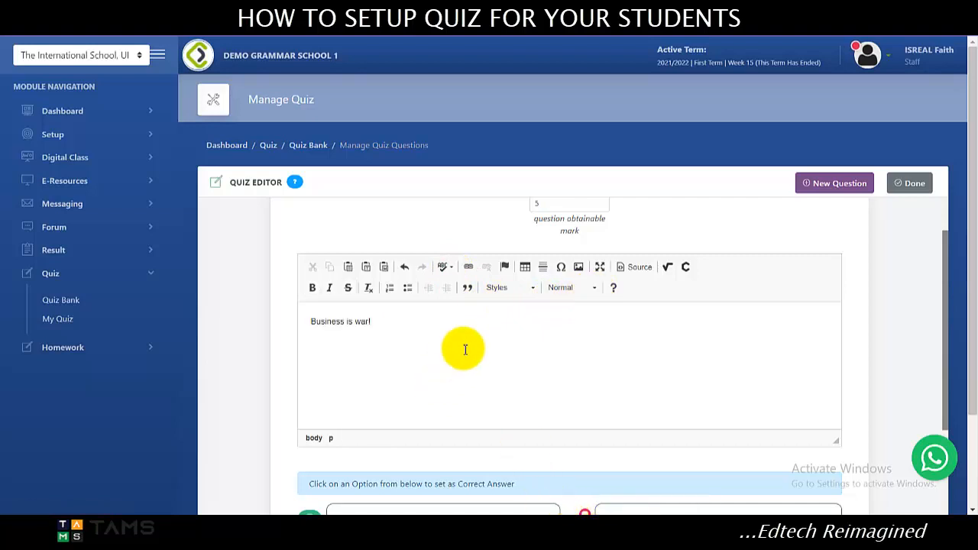
Enter the four answer options "Yes", "No", "I don't know" and "Na you know" in that order.
{"action": "key", "text": "Tab"}
{"action": "scroll", "coordinate": [464, 349], "scroll_direction": "down", "scroll_amount": 3}
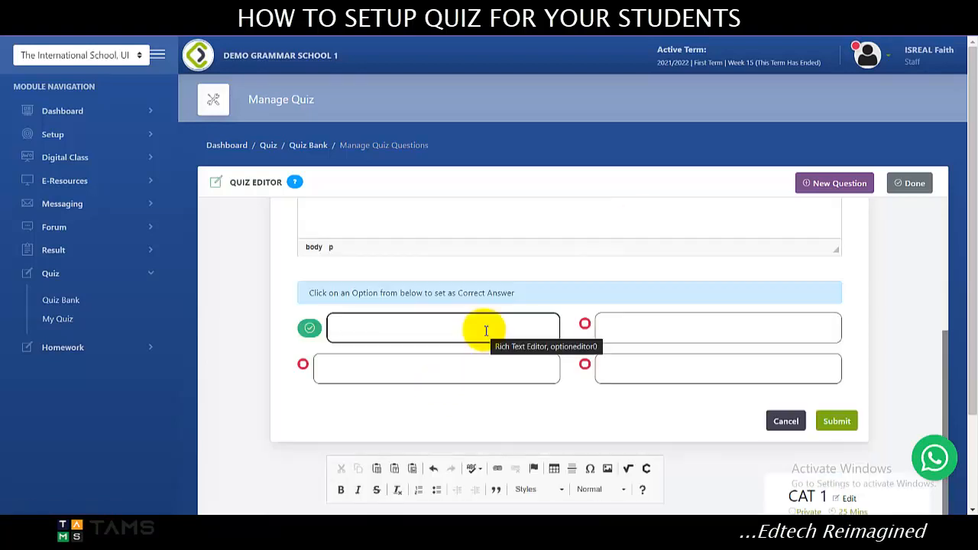
{"action": "type", "text": "Yes"}
{"action": "key", "text": "Tab"}
{"action": "type", "text": "No"}
{"action": "key", "text": "Tab"}
{"action": "type", "text": "I don't know"}
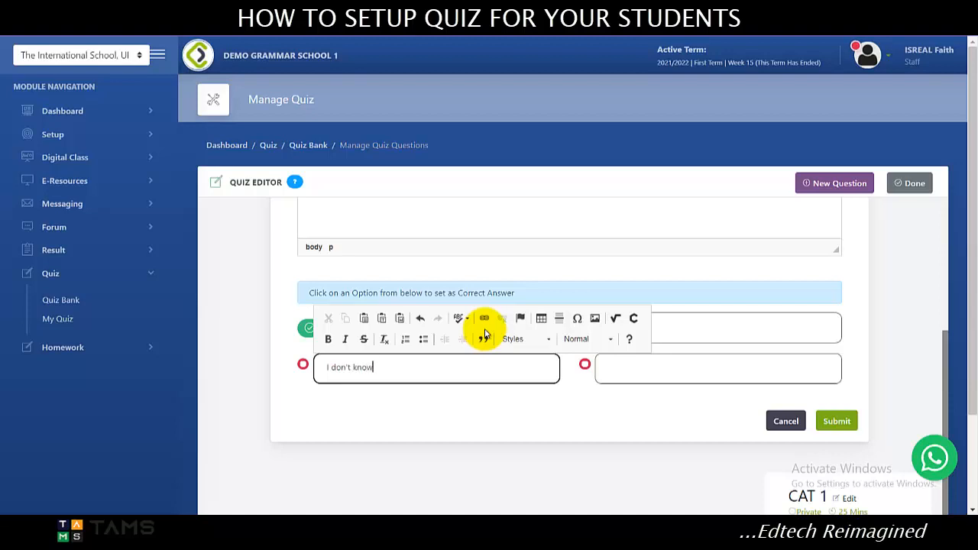
{"action": "key", "text": "Tab"}
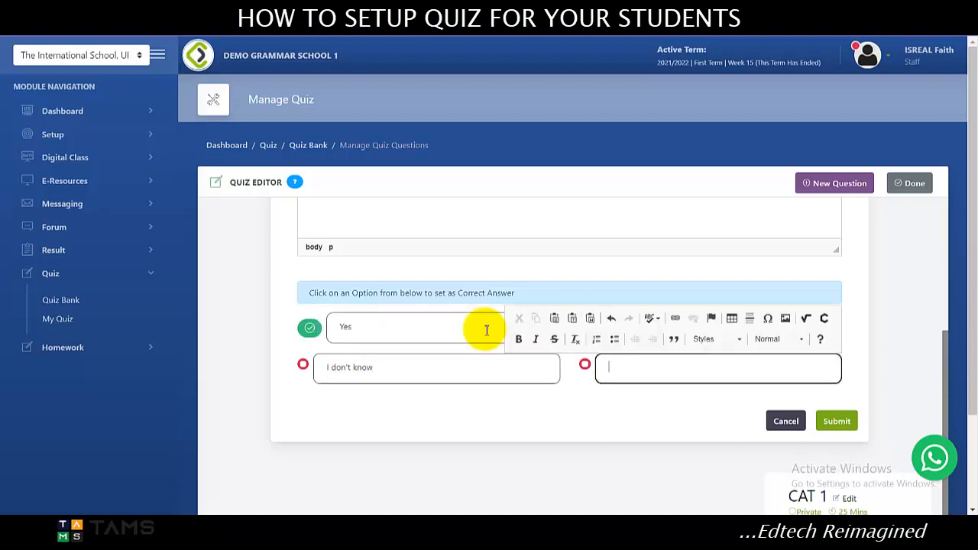
{"action": "type", "text": "Na you know"}
{"action": "left_click", "coordinate": [447, 213]}
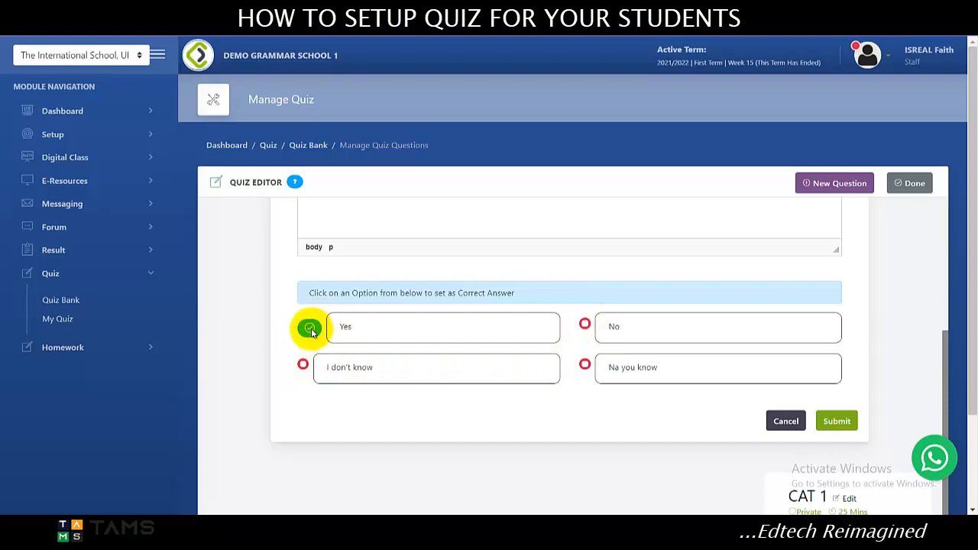
Try marking "No" as the correct answer and set the correct answer back to "Yes".
{"action": "double_click", "coordinate": [350, 326]}
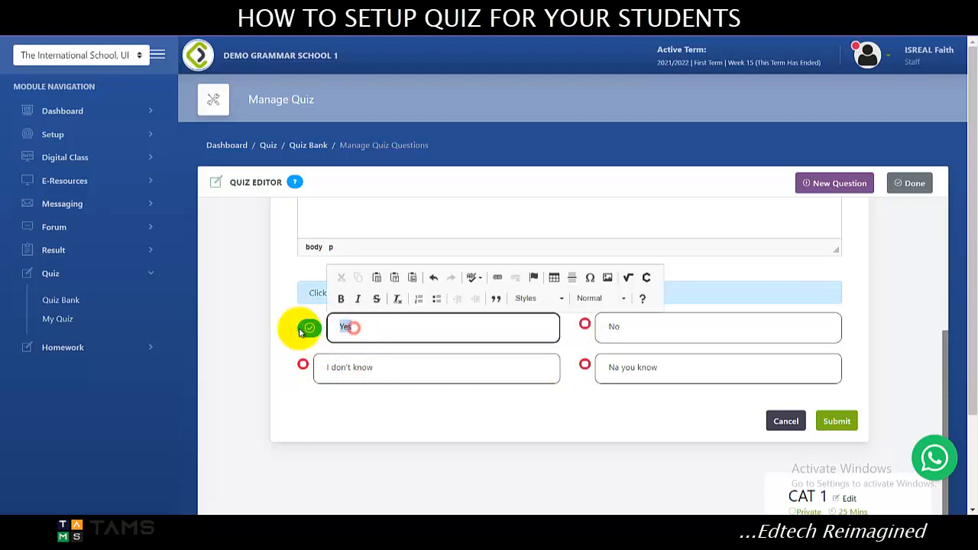
{"action": "left_click", "coordinate": [373, 328]}
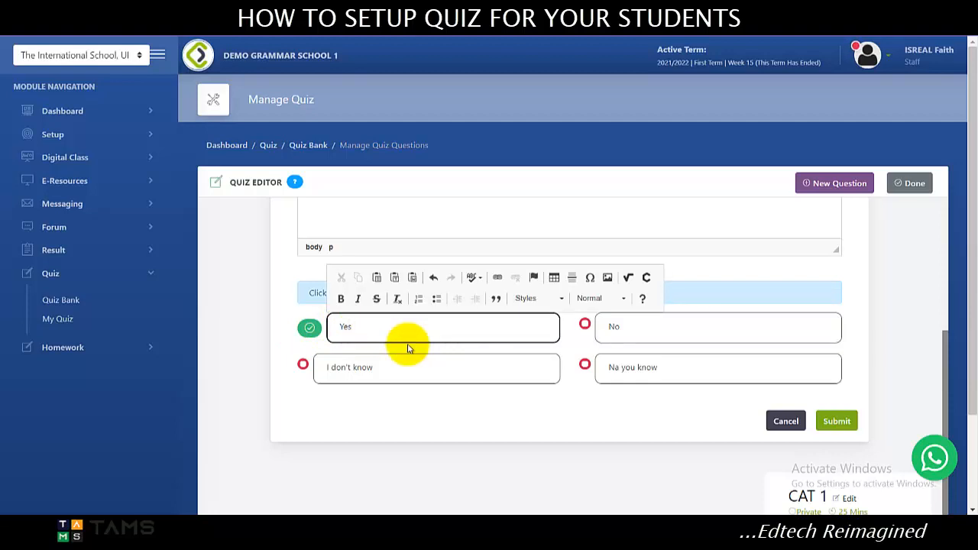
{"action": "left_click", "coordinate": [586, 328]}
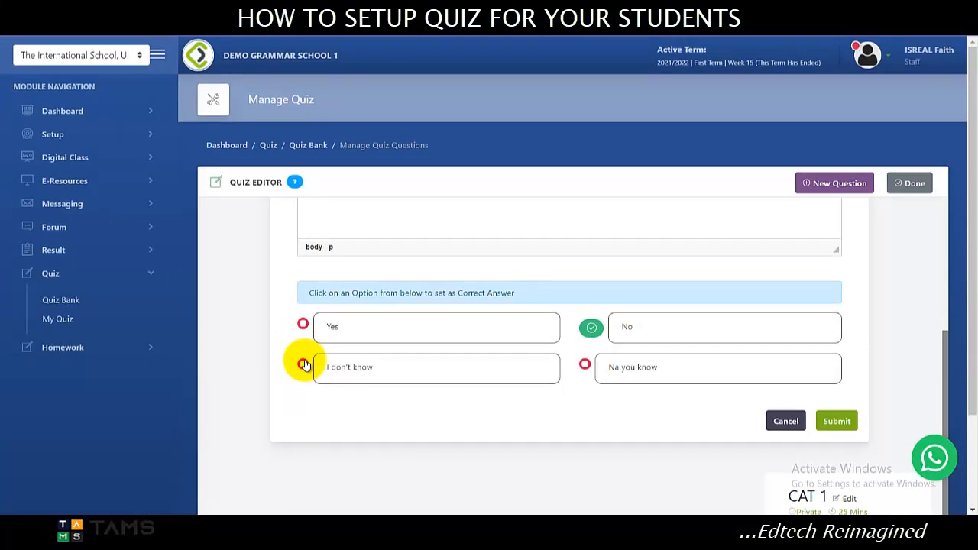
{"action": "left_click", "coordinate": [303, 325]}
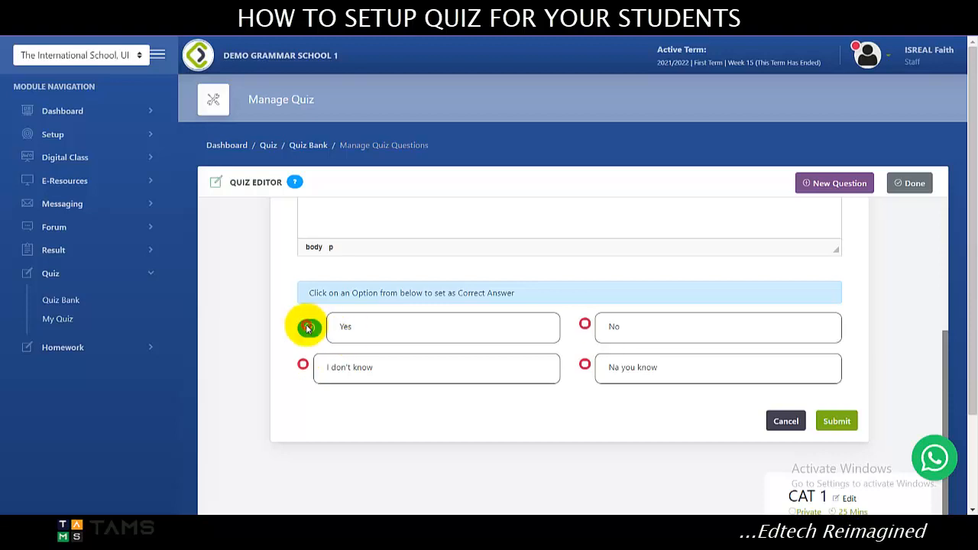
Submit the "Business is war!" question to the quiz.
{"action": "scroll", "coordinate": [323, 332], "scroll_direction": "up", "scroll_amount": 3}
{"action": "scroll", "coordinate": [323, 332], "scroll_direction": "down", "scroll_amount": 4}
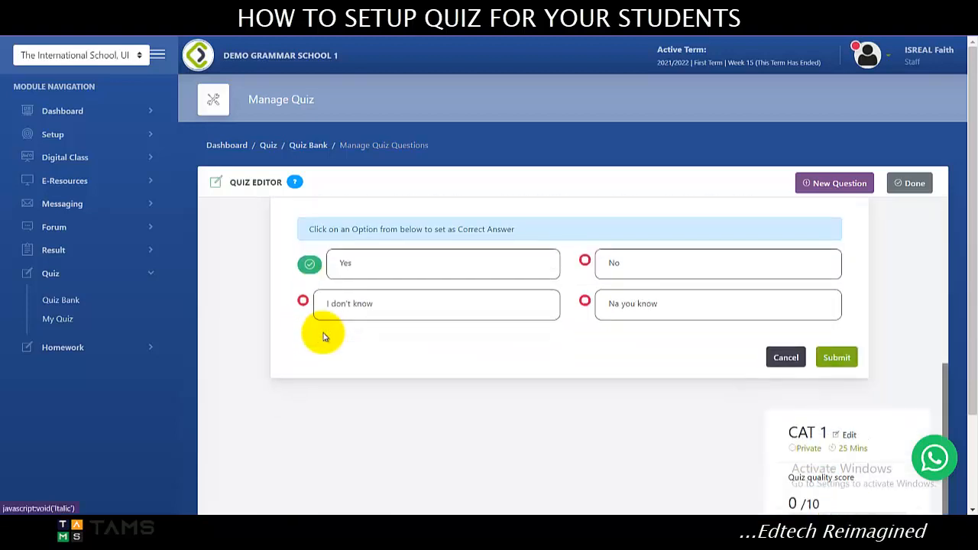
{"action": "left_click", "coordinate": [837, 358]}
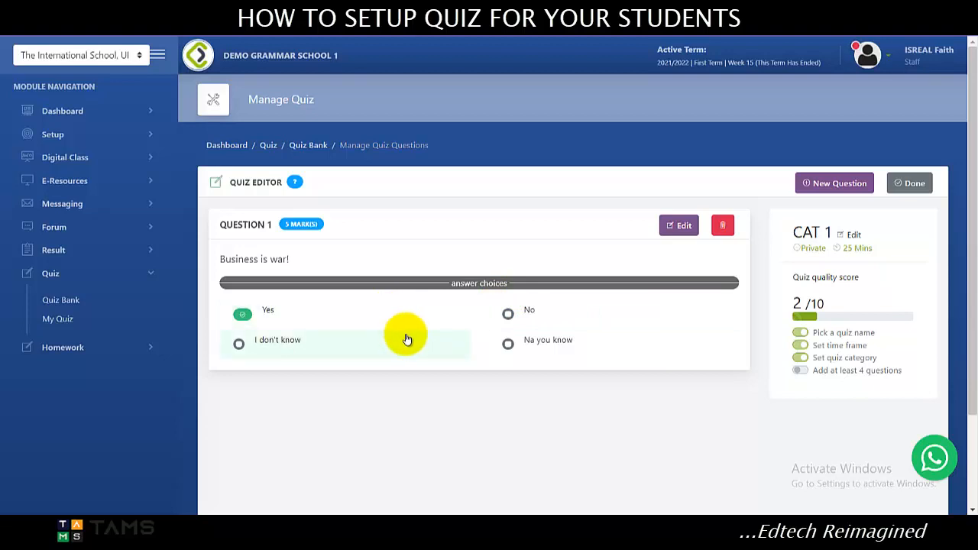
Start a second question worth 5 marks with the text "Business is for the weak?".
{"action": "left_click", "coordinate": [851, 191]}
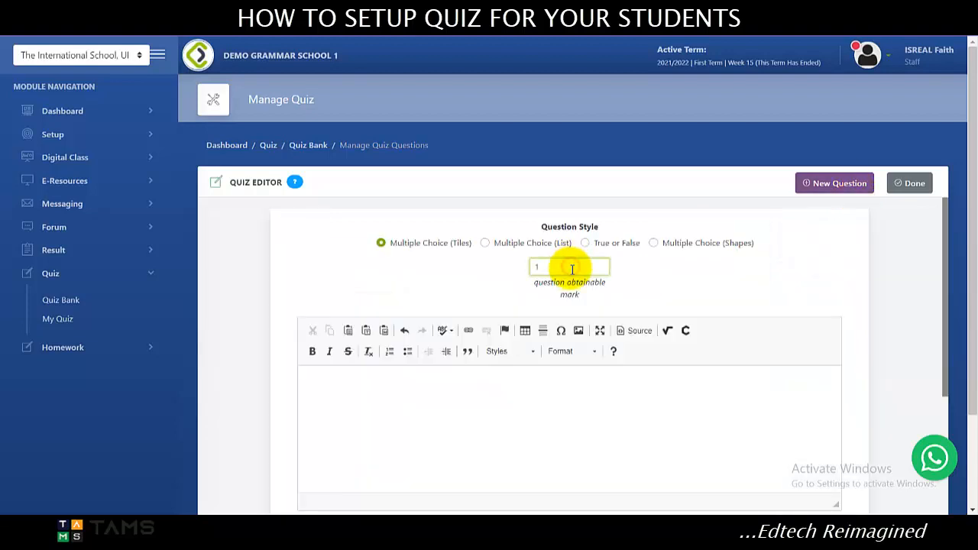
{"action": "type", "text": "Business is for the weak"}
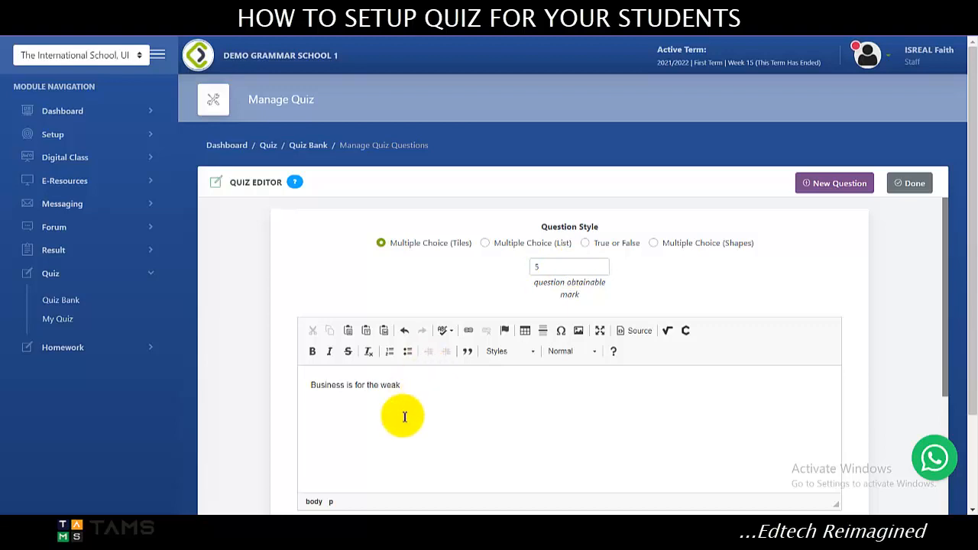
Enter "Yes" as the first option, "Let me think about it" as the third and "I dill get back to you" as the fourth.
{"action": "scroll", "coordinate": [402, 404], "scroll_direction": "down", "scroll_amount": 3}
{"action": "left_click", "coordinate": [380, 395]}
{"action": "type", "text": "Yes"}
{"action": "key", "text": "Tab"}
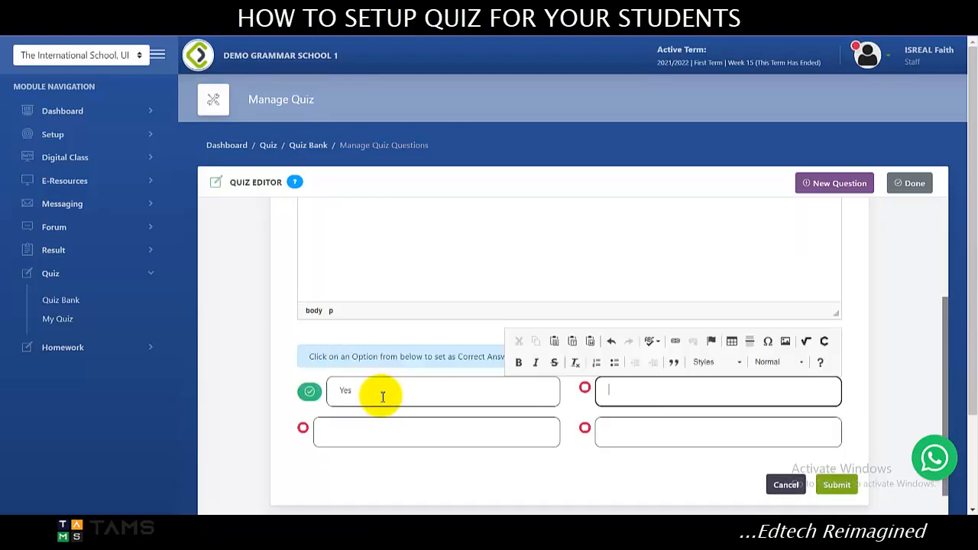
{"action": "key", "text": "Tab"}
{"action": "type", "text": "A"}
{"action": "type", "text": "I"}
{"action": "type", "text": "et me think about it"}
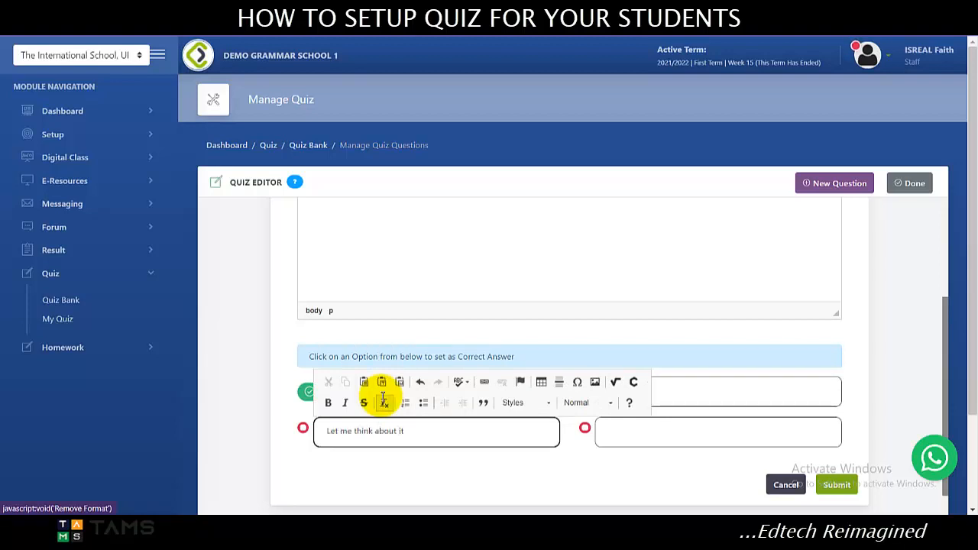
{"action": "key", "text": "Tab"}
{"action": "type", "text": "I dill get back to you"}
Enter "No" as the second option, mark it as the correct answer and submit the question.
{"action": "left_click", "coordinate": [675, 394]}
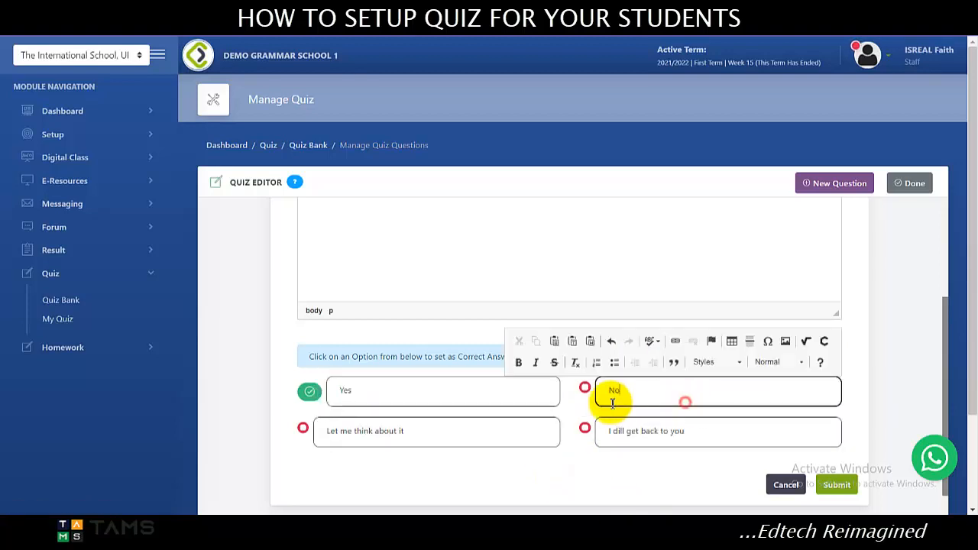
{"action": "scroll", "coordinate": [764, 428], "scroll_direction": "down", "scroll_amount": 1}
{"action": "left_click", "coordinate": [836, 415]}
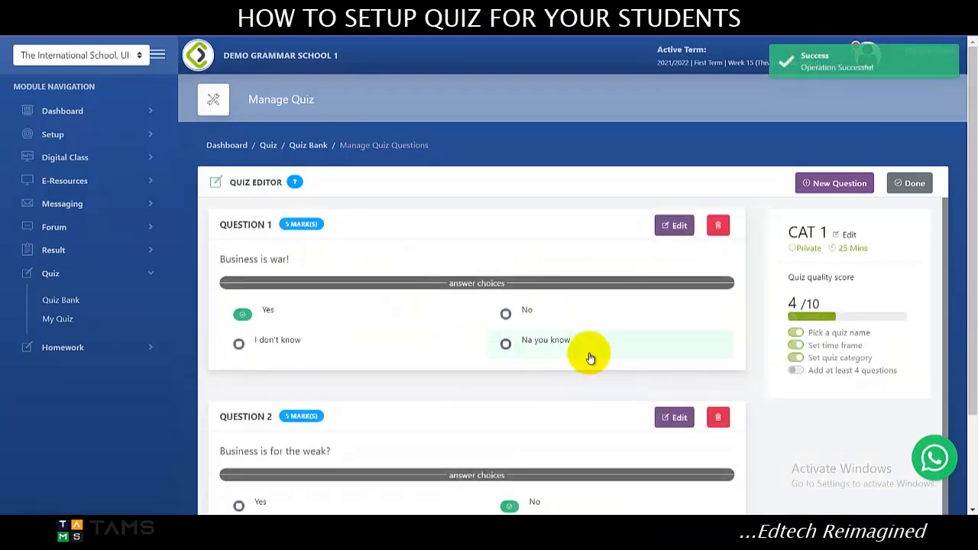
Correct question 2's fourth answer option to "I will get back to you" and update the question.
{"action": "scroll", "coordinate": [585, 356], "scroll_direction": "down", "scroll_amount": 2}
{"action": "left_click", "coordinate": [672, 275]}
{"action": "scroll", "coordinate": [649, 306], "scroll_direction": "down", "scroll_amount": 4}
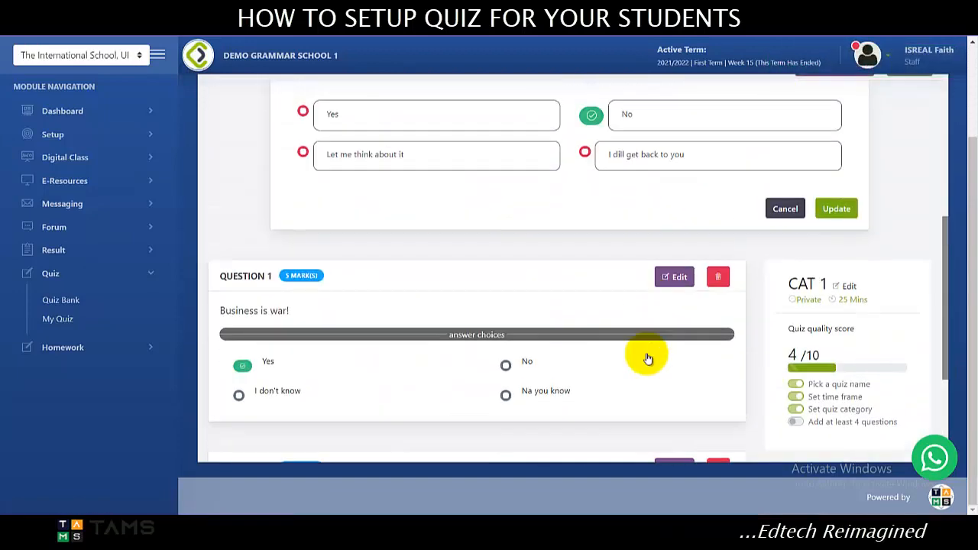
{"action": "scroll", "coordinate": [619, 345], "scroll_direction": "up", "scroll_amount": 3}
{"action": "left_click", "coordinate": [619, 346]}
{"action": "key", "text": "BackSpace"}
{"action": "type", "text": "w"}
{"action": "left_click", "coordinate": [836, 400]}
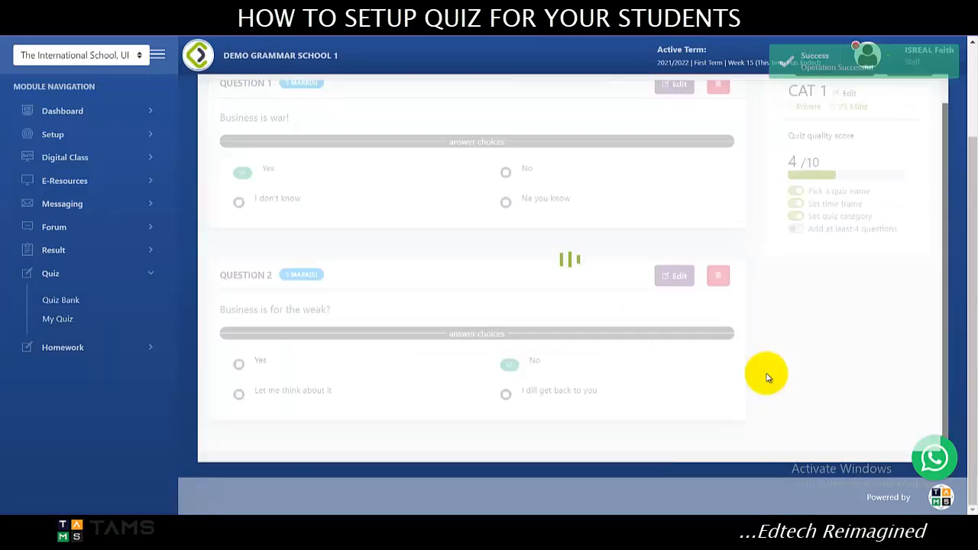
Start a third question worth 5 marks with the text "Knowledge is power".
{"action": "scroll", "coordinate": [535, 279], "scroll_direction": "up", "scroll_amount": 3}
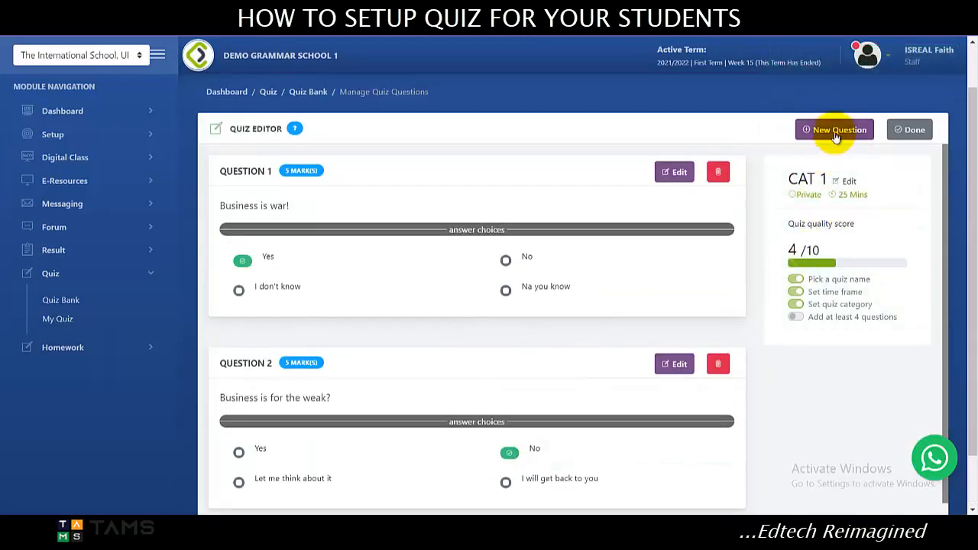
{"action": "left_click", "coordinate": [834, 130]}
{"action": "double_click", "coordinate": [567, 213]}
{"action": "type", "text": "5"}
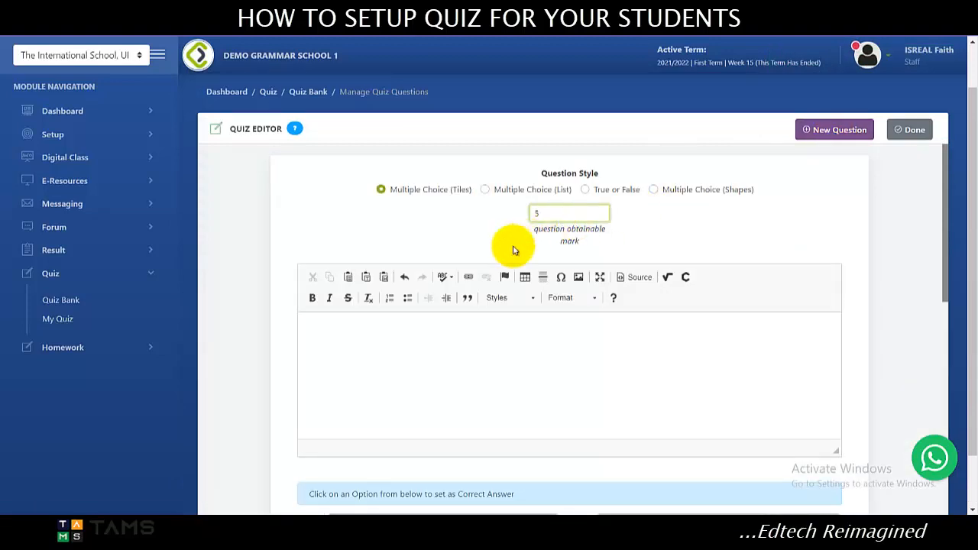
{"action": "left_click", "coordinate": [434, 330]}
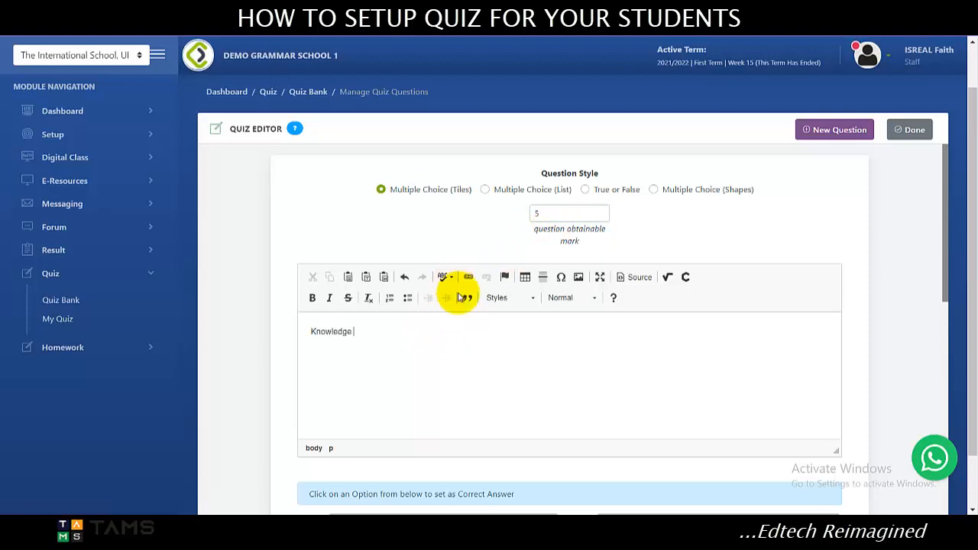
{"action": "type", "text": "wer"}
Enter "Sure", "YES", "HMM!" and "You mean it?" as the four answer options of the "Knowledge is power" question.
{"action": "scroll", "coordinate": [545, 329], "scroll_direction": "down", "scroll_amount": 2}
{"action": "left_click", "coordinate": [436, 400]}
{"action": "type", "text": "Sure"}
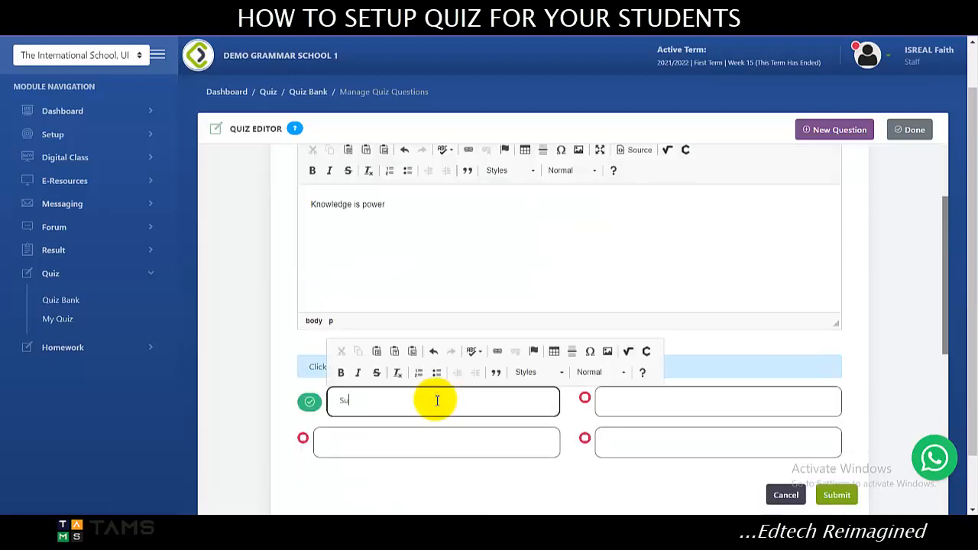
{"action": "key", "text": "Tab"}
{"action": "type", "text": "YES"}
{"action": "key", "text": "Tab"}
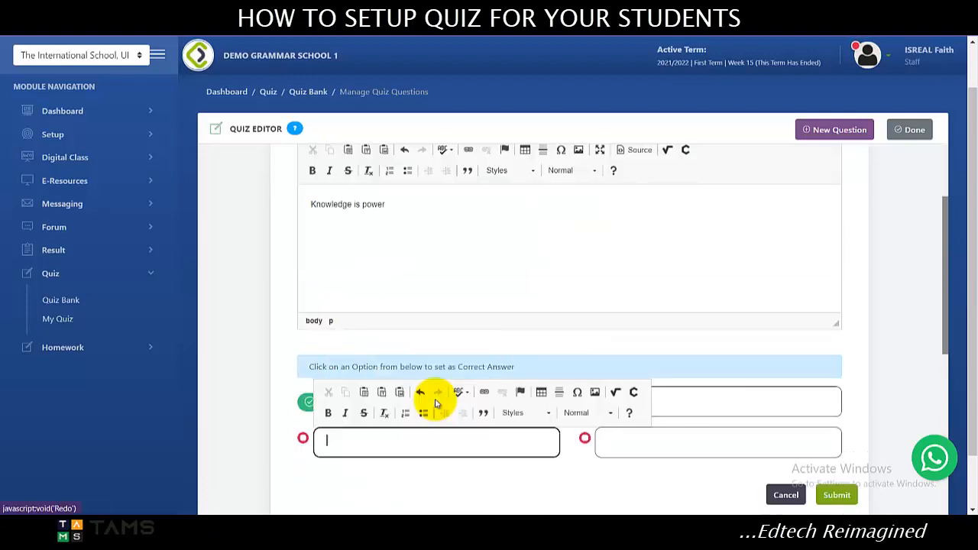
{"action": "type", "text": "HMM!"}
{"action": "key", "text": "Tab"}
{"action": "type", "text": "You"}
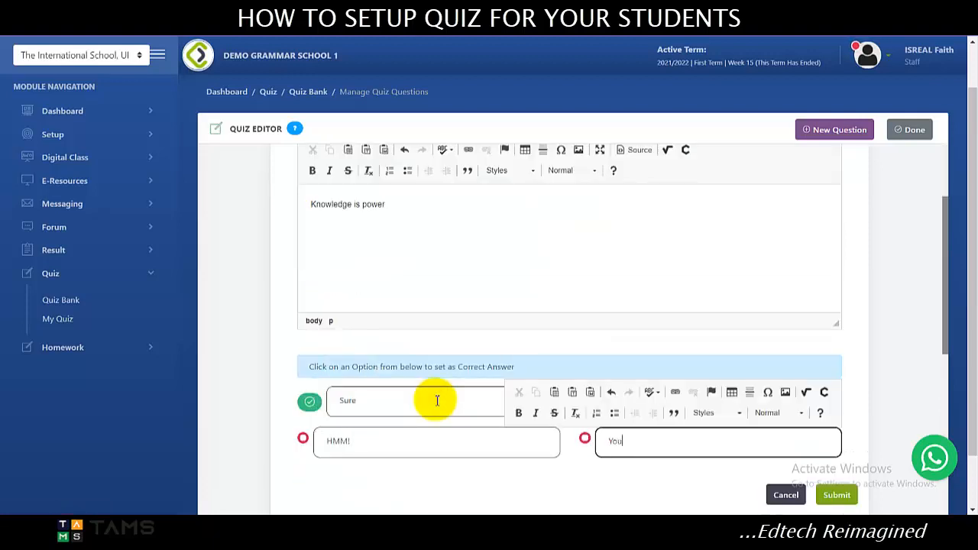
{"action": "type", "text": " maen it?"}
Mark "YES" as the correct answer, fix the spelling in "You mean it?" and submit the question.
{"action": "left_click", "coordinate": [589, 401]}
{"action": "left_click", "coordinate": [638, 445]}
{"action": "key", "text": "BackSpace"}
{"action": "key", "text": "Right"}
{"action": "type", "text": "a"}
{"action": "left_click", "coordinate": [672, 370]}
{"action": "left_click", "coordinate": [835, 495]}
Start a fourth question worth 5 marks with the text "Leadership takes courage".
{"action": "left_click", "coordinate": [833, 130]}
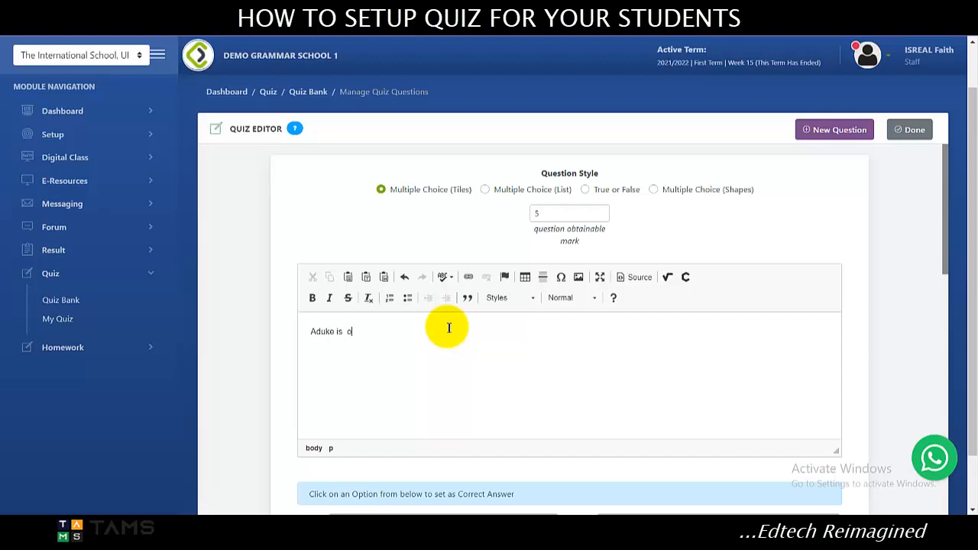
{"action": "key", "text": "BackSpace"}
{"action": "type", "text": "Loadership takes courage"}
Enter the answer options "Absolutely", "Well", "No" and "You said it", keep the first as correct and submit the question.
{"action": "scroll", "coordinate": [412, 336], "scroll_direction": "down", "scroll_amount": 3}
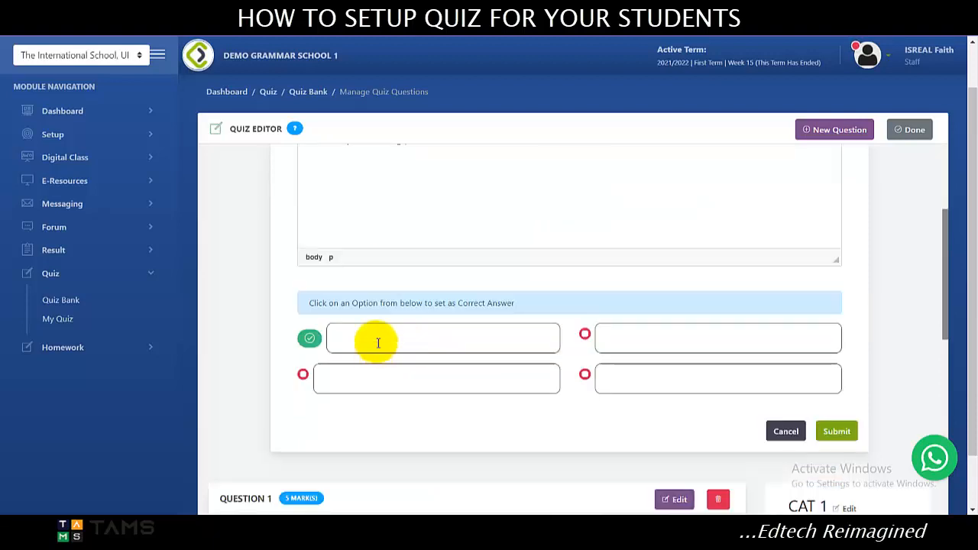
{"action": "left_click", "coordinate": [397, 343]}
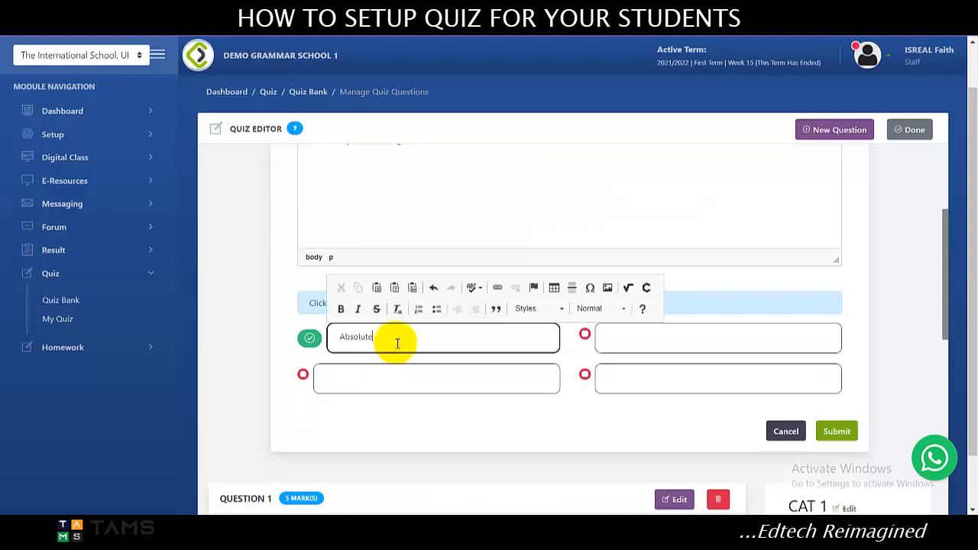
{"action": "key", "text": "Tab"}
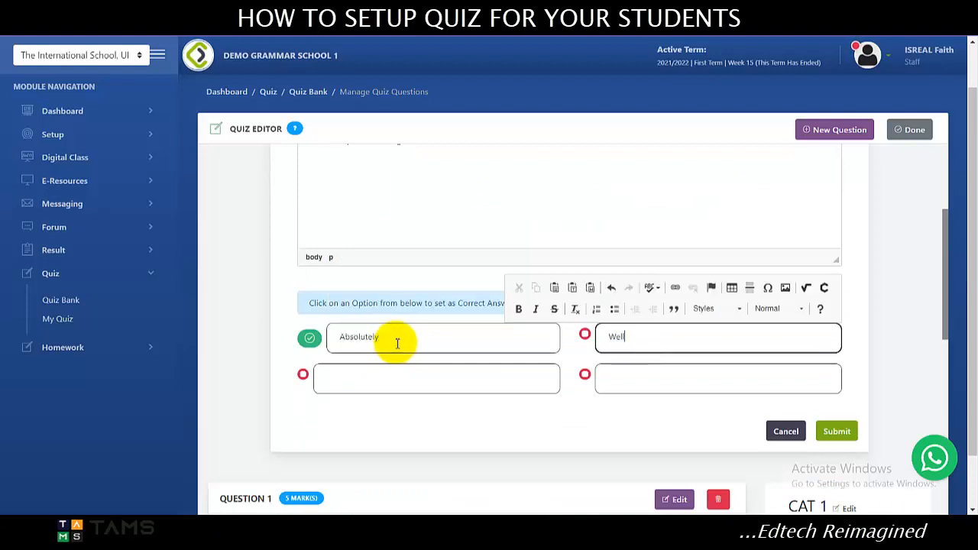
{"action": "key", "text": "Tab"}
{"action": "type", "text": "No"}
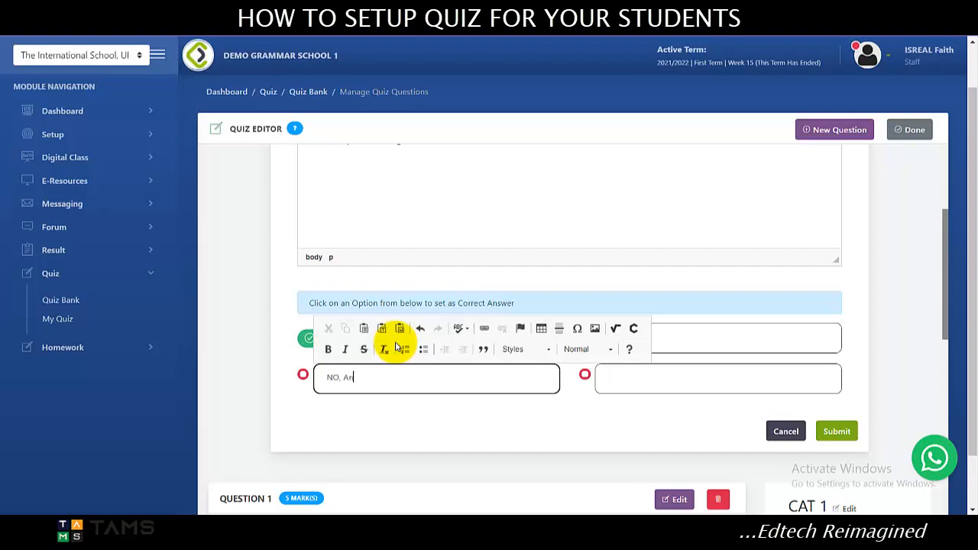
{"action": "key", "text": "BackSpace"}
{"action": "key", "text": "BackSpace"}
{"action": "key", "text": "BackSpace"}
{"action": "key", "text": "BackSpace"}
{"action": "key", "text": "BackSpace"}
{"action": "key", "text": "BackSpace"}
{"action": "key", "text": "BackSpace"}
{"action": "key", "text": "BackSpace"}
{"action": "key", "text": "BackSpace"}
{"action": "key", "text": "BackSpace"}
{"action": "key", "text": "BackSpace"}
{"action": "key", "text": "BackSpace"}
{"action": "key", "text": "BackSpace"}
{"action": "key", "text": "Tab"}
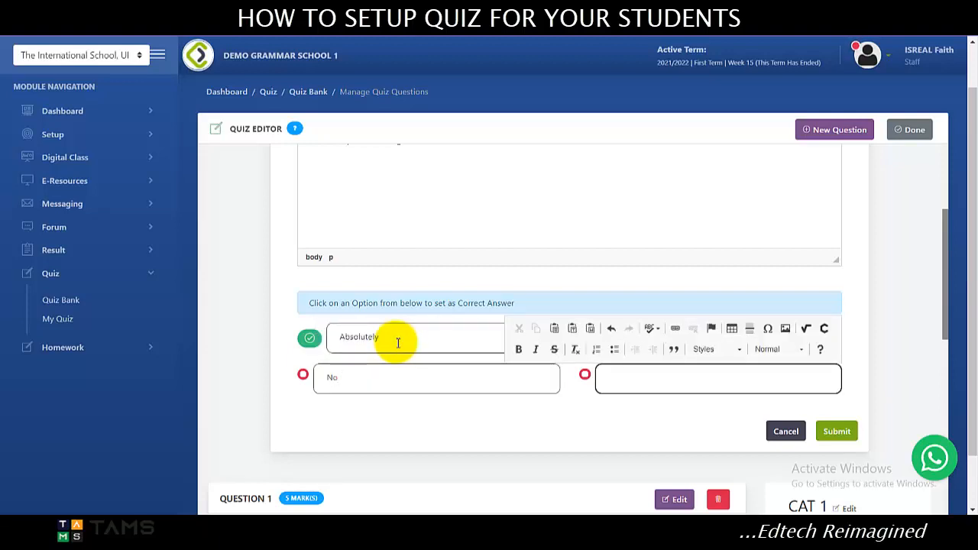
{"action": "type", "text": "You said it"}
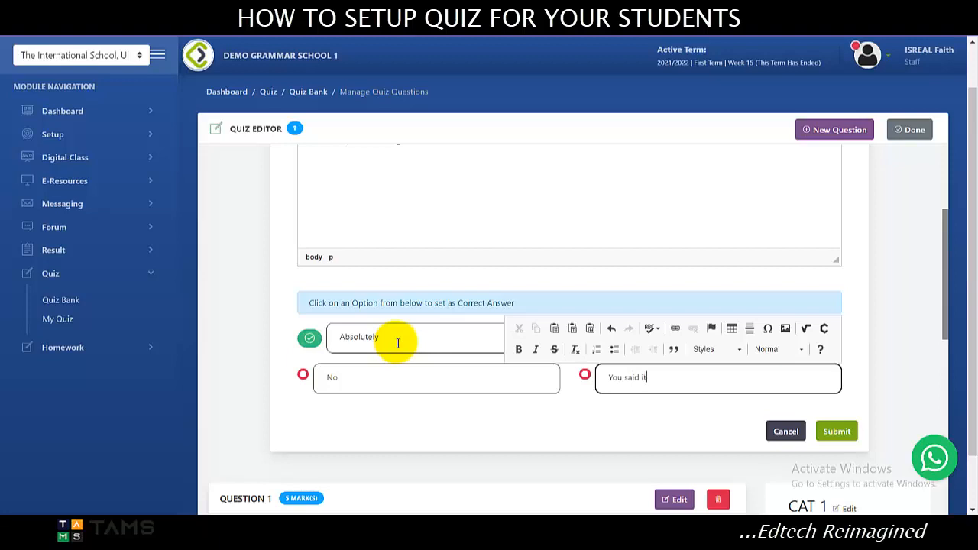
{"action": "left_click", "coordinate": [836, 431]}
Start a fifth question worth 5 marks with the placeholder text "hfhfgfffkanfg jbsfakhl;rfgafgauijgfu NDUALD".
{"action": "scroll", "coordinate": [446, 365], "scroll_direction": "down", "scroll_amount": 3}
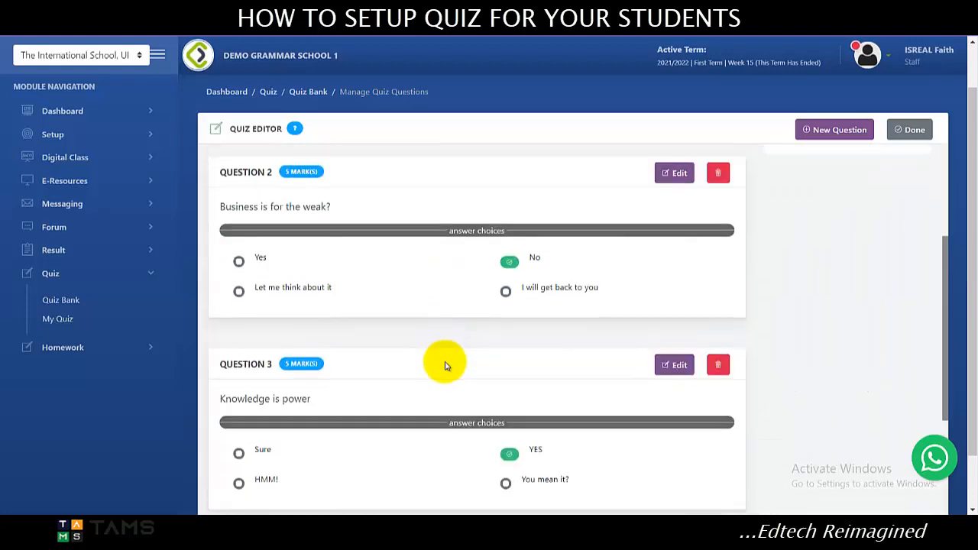
{"action": "scroll", "coordinate": [451, 358], "scroll_direction": "up", "scroll_amount": 3}
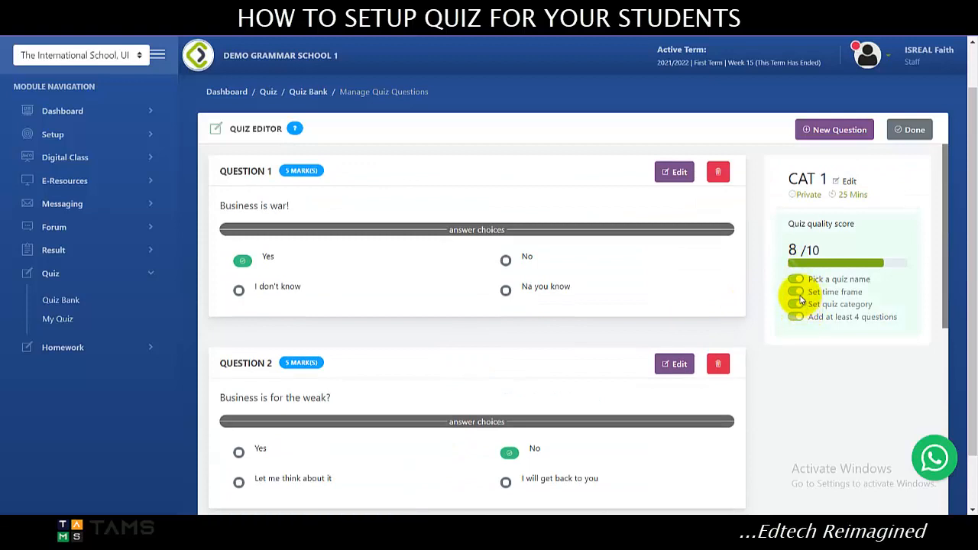
{"action": "scroll", "coordinate": [476, 339], "scroll_direction": "down", "scroll_amount": 1}
{"action": "scroll", "coordinate": [634, 298], "scroll_direction": "up", "scroll_amount": 1}
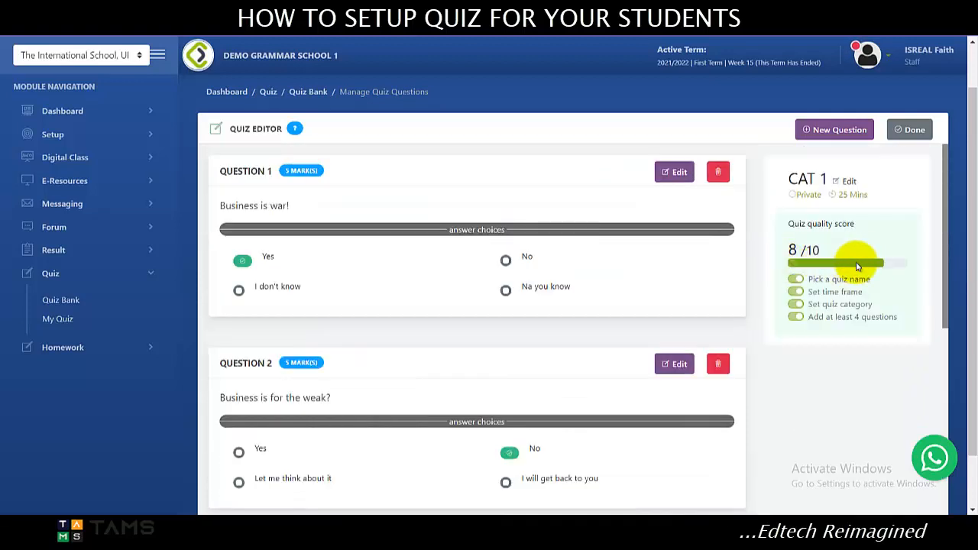
{"action": "left_click", "coordinate": [835, 130]}
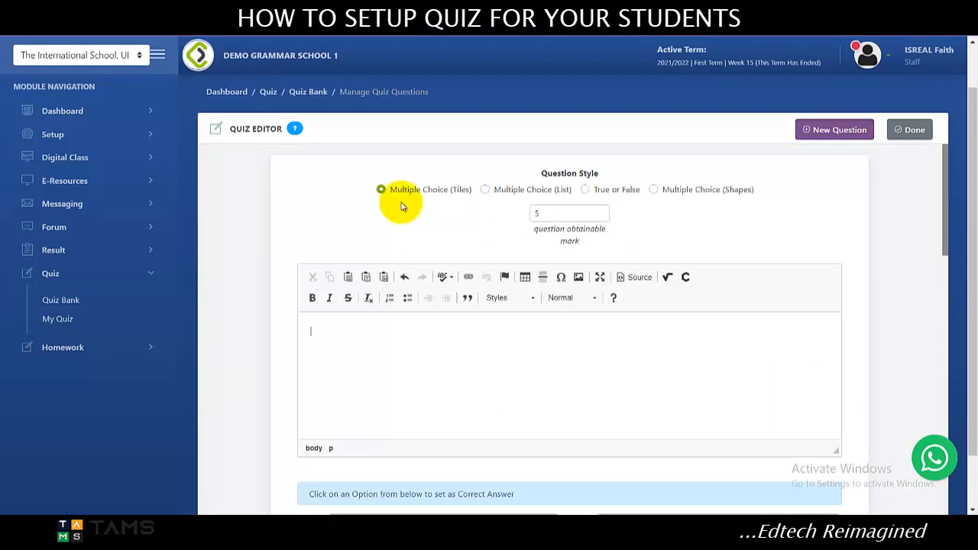
{"action": "type", "text": "kanfg jbsfakhl;rfgafgauijgfu  NDUALD"}
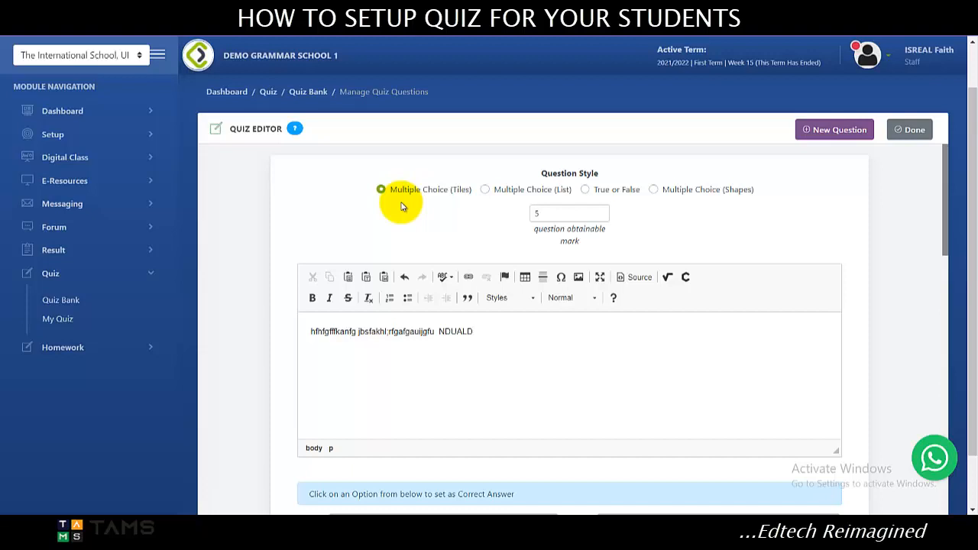
Copy the placeholder text, change the question style to True or False and paste the text into the empty question.
{"action": "scroll", "coordinate": [401, 206], "scroll_direction": "up", "scroll_amount": 1}
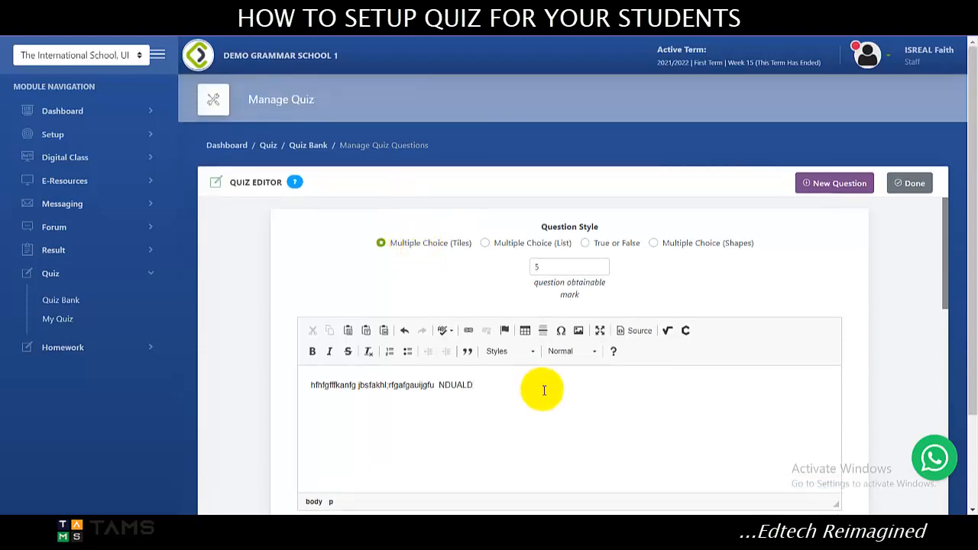
{"action": "left_click_drag", "start_coordinate": [480, 384], "coordinate": [241, 368]}
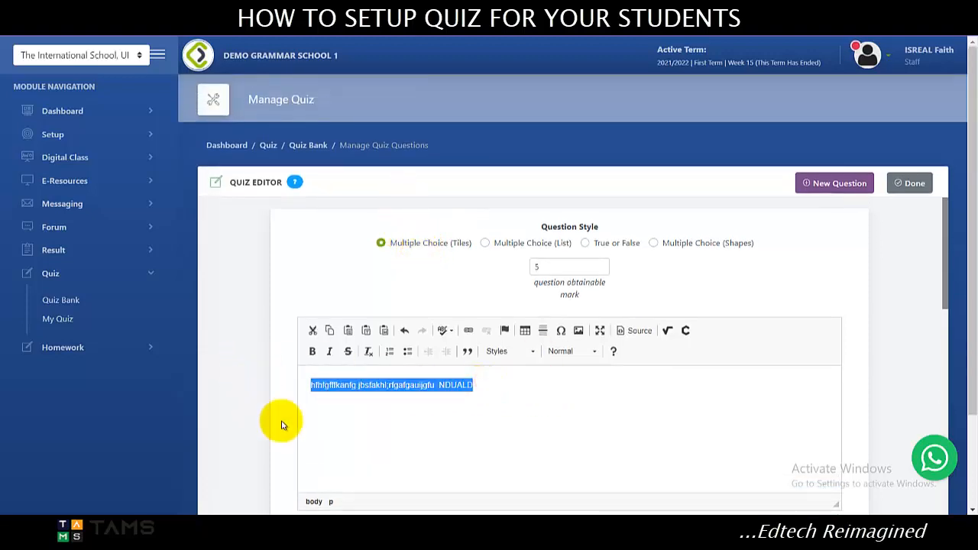
{"action": "scroll", "coordinate": [460, 415], "scroll_direction": "down", "scroll_amount": 2}
{"action": "scroll", "coordinate": [466, 347], "scroll_direction": "up", "scroll_amount": 2}
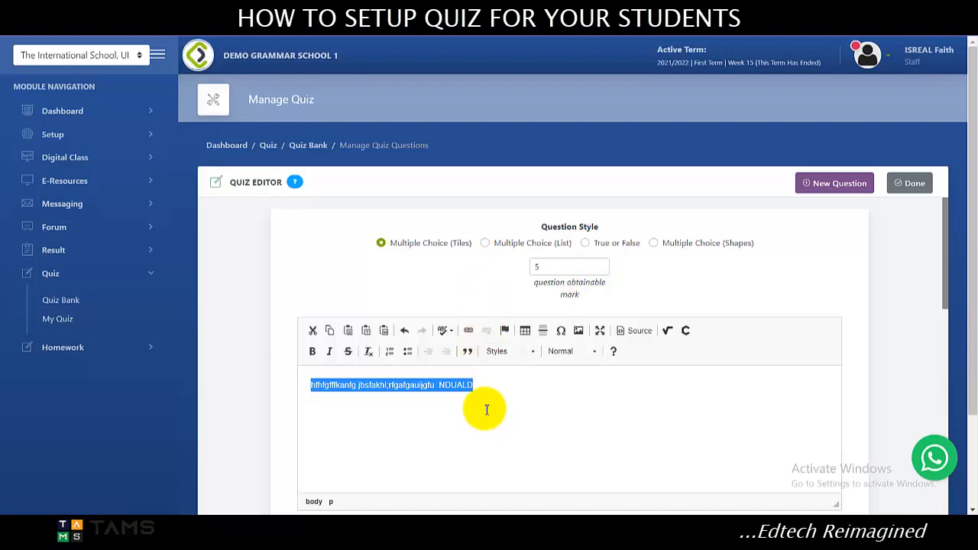
{"action": "left_click", "coordinate": [585, 243]}
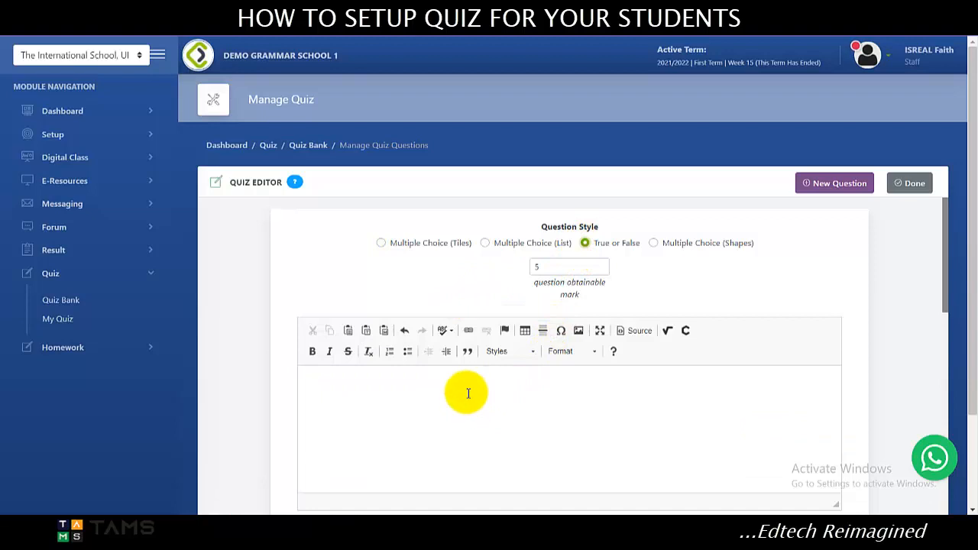
{"action": "scroll", "coordinate": [468, 393], "scroll_direction": "down", "scroll_amount": 1}
{"action": "left_click", "coordinate": [461, 343]}
{"action": "type", "text": "hfhfgfflkanfg jbsfakhl;rfgafgauijgfu NDUALD"}
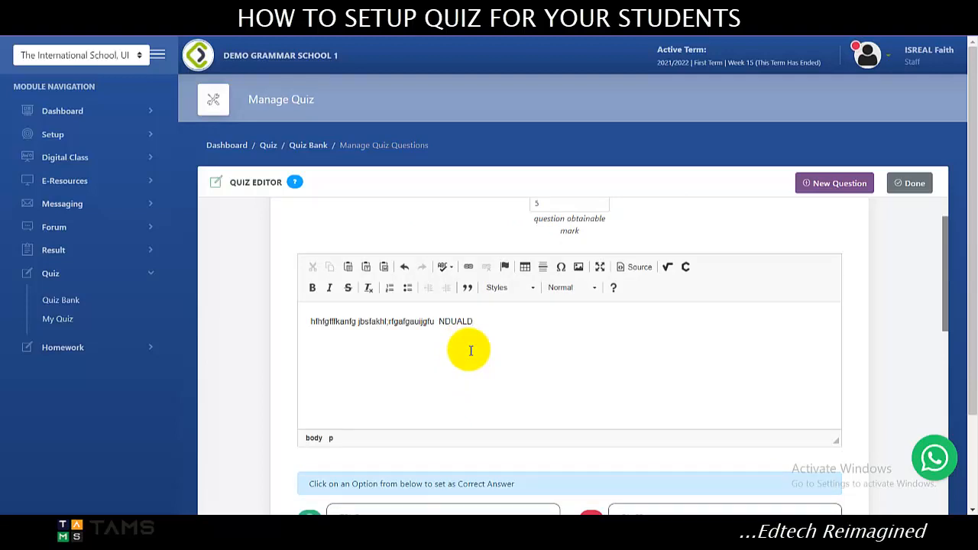
Replace the placeholder text of the True or False question with "Do you provide on-site training?".
{"action": "scroll", "coordinate": [474, 353], "scroll_direction": "up", "scroll_amount": 1}
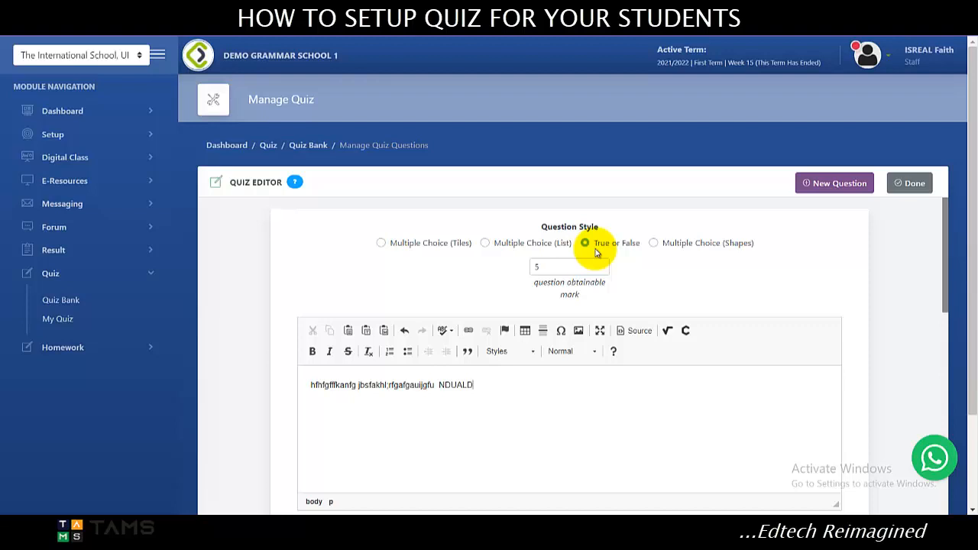
{"action": "scroll", "coordinate": [489, 328], "scroll_direction": "down", "scroll_amount": 1}
{"action": "left_click_drag", "start_coordinate": [478, 321], "coordinate": [313, 325]}
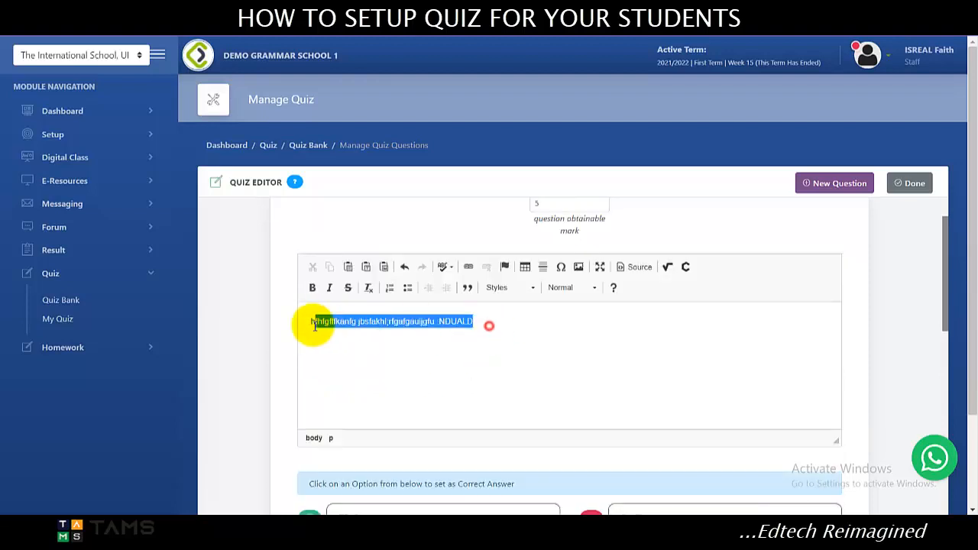
{"action": "key", "text": "BackSpace"}
{"action": "scroll", "coordinate": [307, 324], "scroll_direction": "up", "scroll_amount": 1}
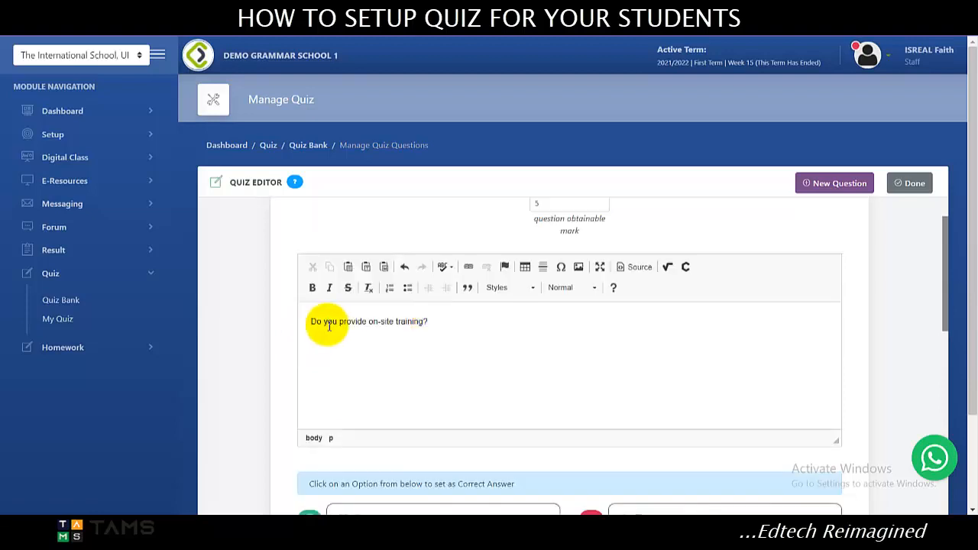
Reword the question as "I know you provide on-site training" and submit it with TRUE as the correct answer.
{"action": "left_click_drag", "start_coordinate": [330, 326], "coordinate": [264, 327]}
{"action": "type", "text": "O know y"}
{"action": "left_click", "coordinate": [498, 322]}
{"action": "key", "text": "BackSpace"}
{"action": "left_click", "coordinate": [316, 349]}
{"action": "key", "text": "BackSpace"}
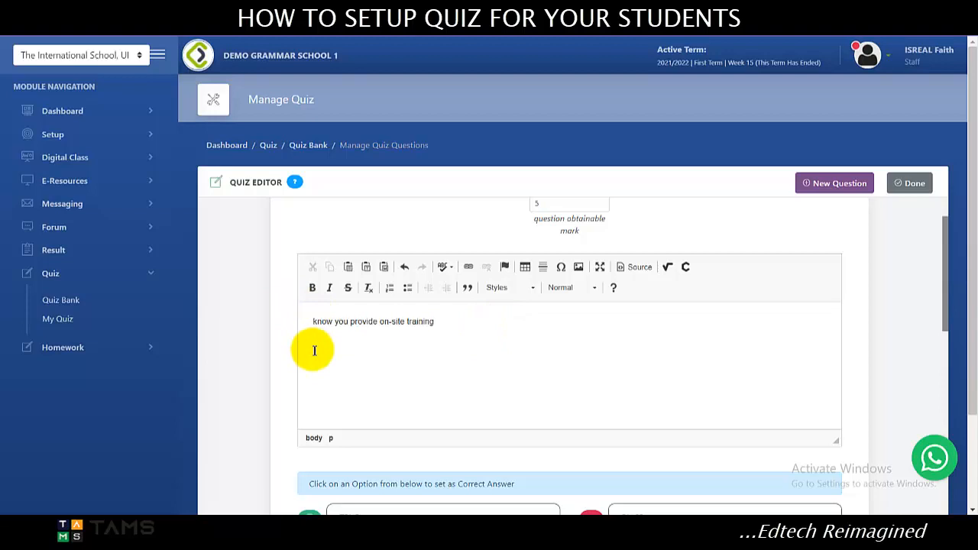
{"action": "type", "text": "I"}
{"action": "scroll", "coordinate": [836, 286], "scroll_direction": "down", "scroll_amount": 3}
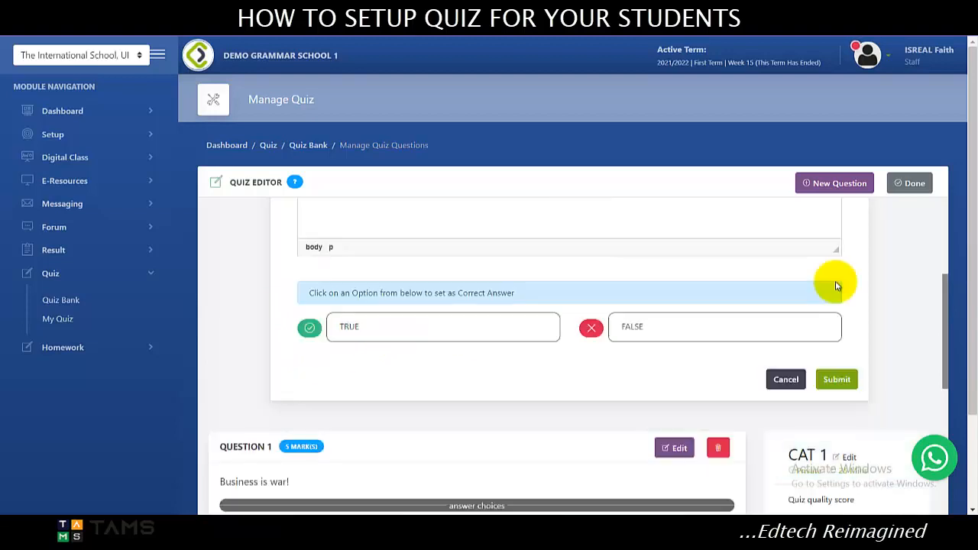
{"action": "left_click", "coordinate": [839, 381]}
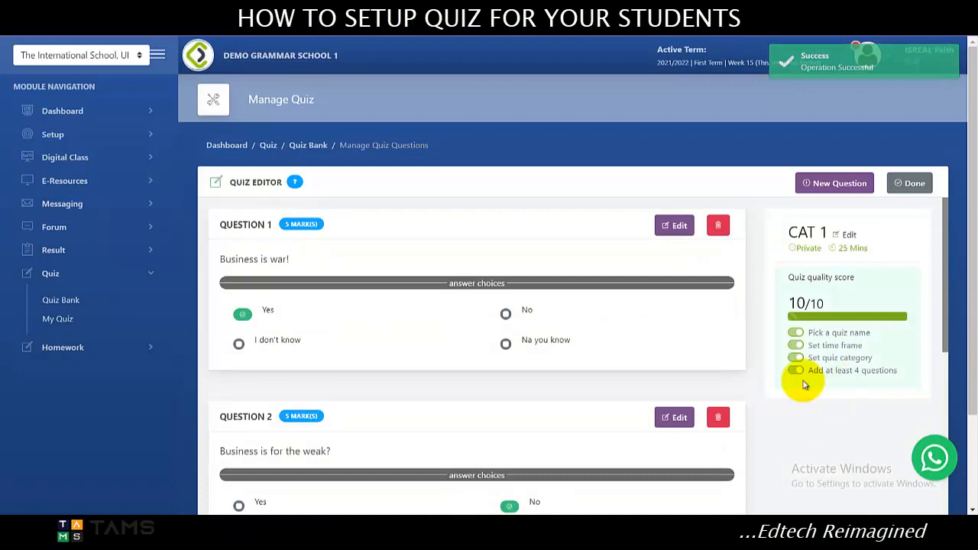
Review the finished questions and close the quiz editor to return to the quiz bank.
{"action": "scroll", "coordinate": [848, 262], "scroll_direction": "down", "scroll_amount": 10}
{"action": "scroll", "coordinate": [781, 290], "scroll_direction": "up", "scroll_amount": 10}
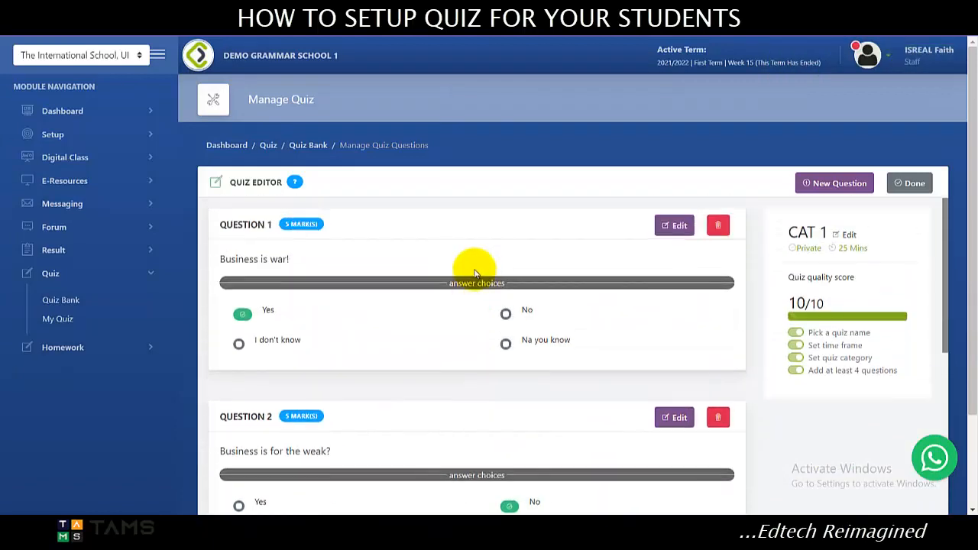
{"action": "left_click", "coordinate": [891, 183]}
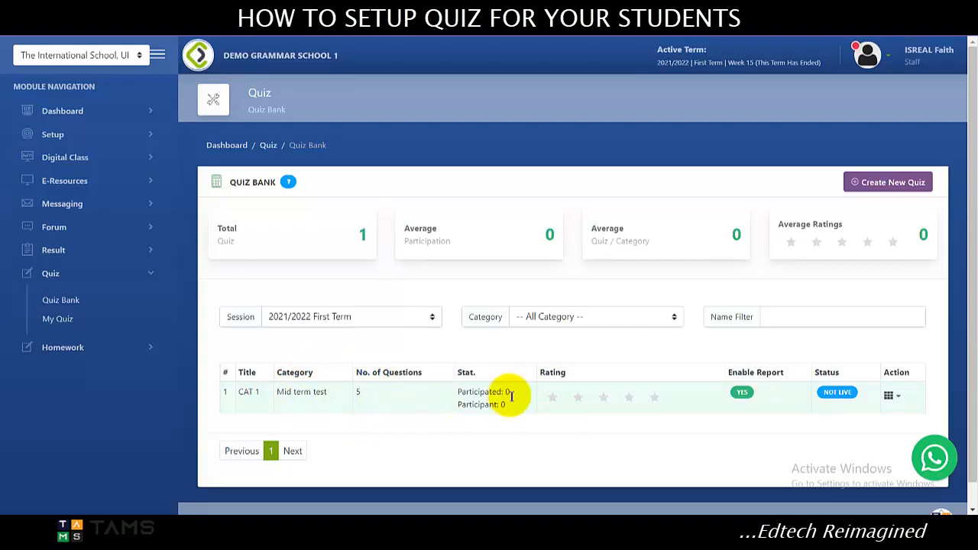
Examine the participated and participant statistics of the CAT 1 quiz in the quiz bank.
{"action": "left_click_drag", "start_coordinate": [511, 394], "coordinate": [432, 391]}
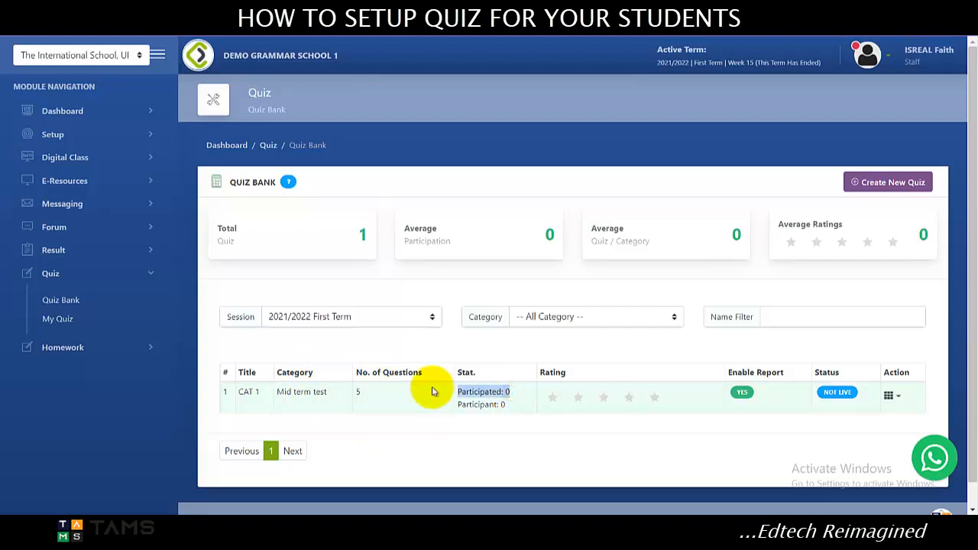
{"action": "left_click_drag", "start_coordinate": [506, 404], "coordinate": [452, 408]}
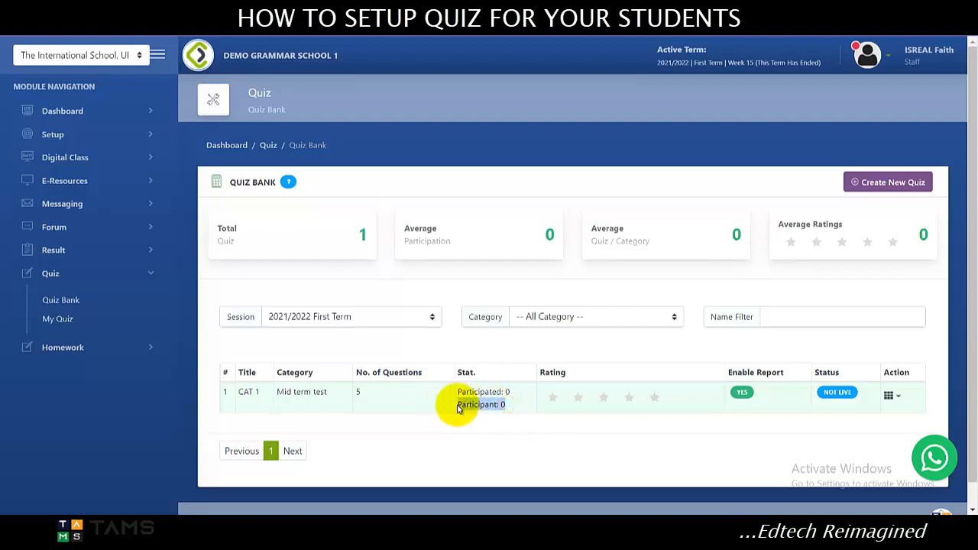
{"action": "double_click", "coordinate": [506, 406]}
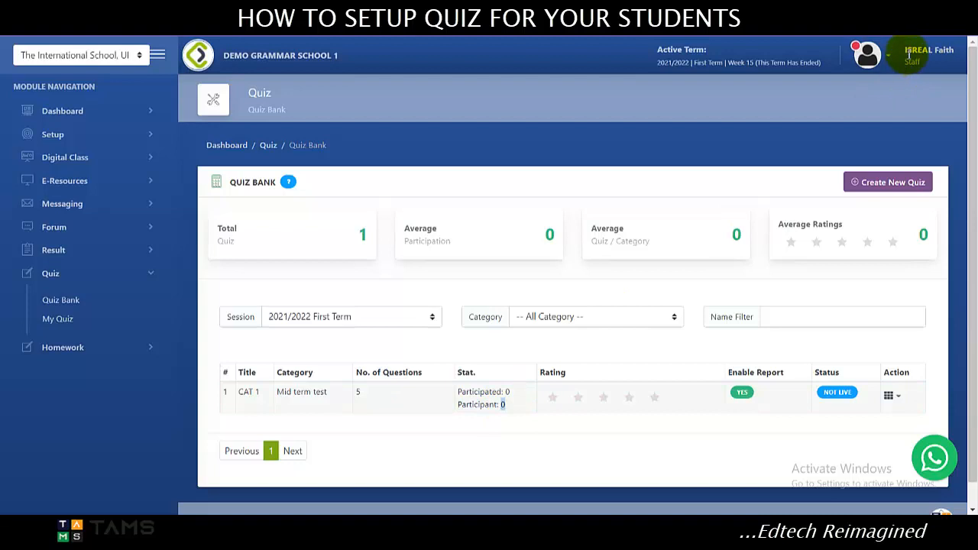
{"action": "left_click", "coordinate": [508, 405]}
{"action": "left_click_drag", "start_coordinate": [508, 405], "coordinate": [456, 395]}
{"action": "left_click", "coordinate": [522, 390]}
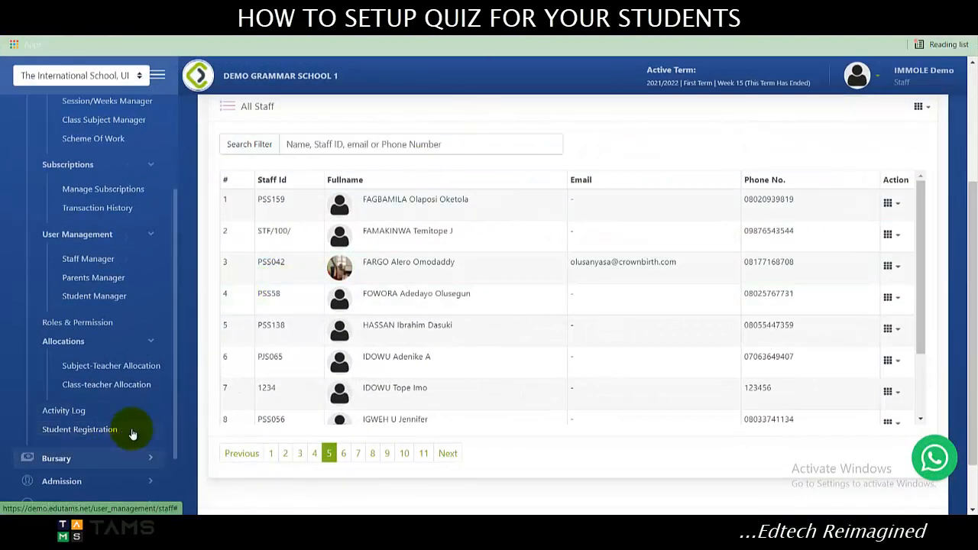
Open the Quiz Bank from the Quiz module in the administrator's account.
{"action": "scroll", "coordinate": [132, 433], "scroll_direction": "down", "scroll_amount": 2}
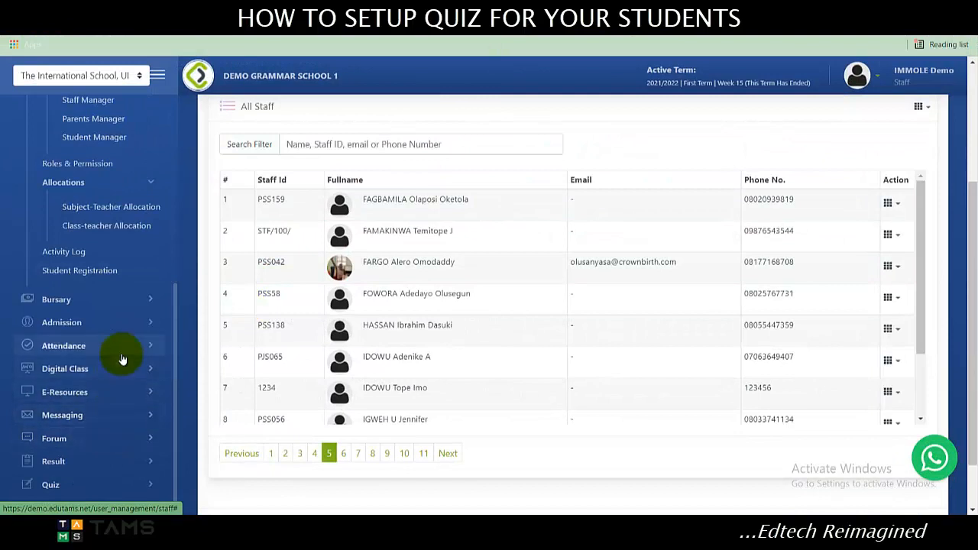
{"action": "left_click", "coordinate": [123, 483]}
{"action": "scroll", "coordinate": [99, 230], "scroll_direction": "down", "scroll_amount": 5}
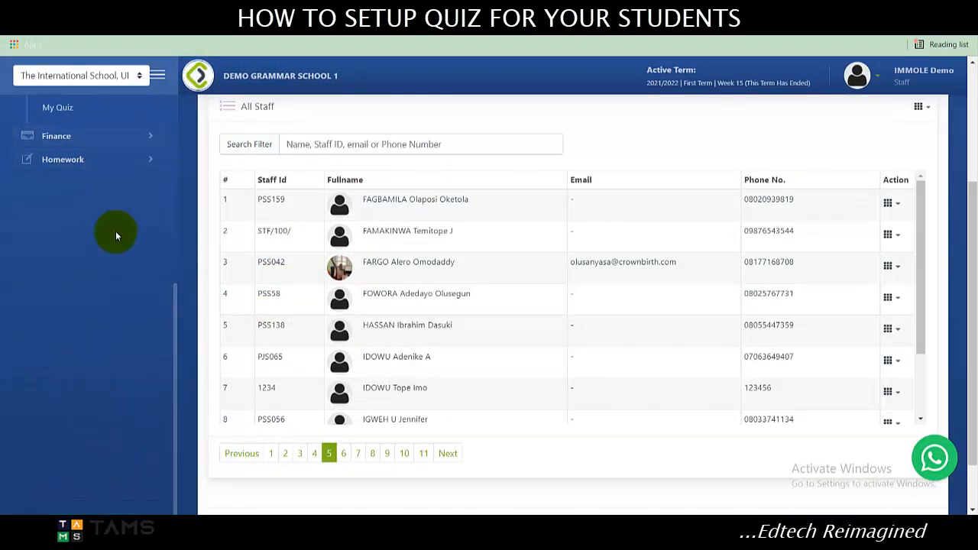
{"action": "scroll", "coordinate": [116, 236], "scroll_direction": "up", "scroll_amount": 1}
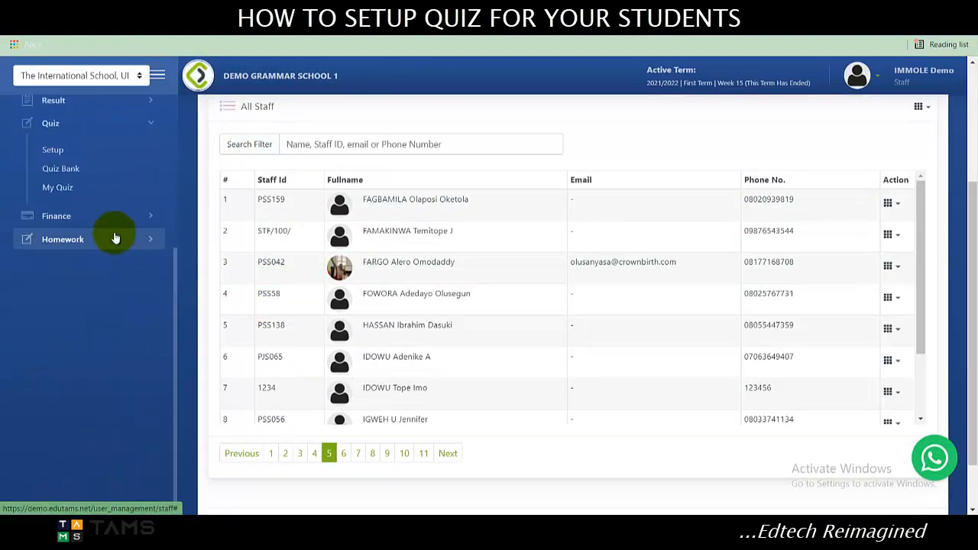
{"action": "left_click", "coordinate": [119, 173]}
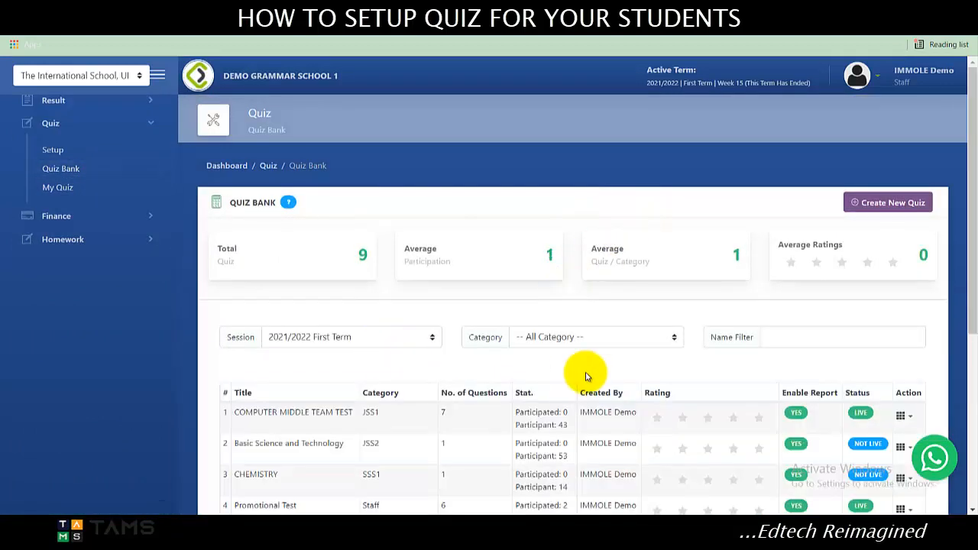
Examine the participation statistics of the listed quizzes, highlighting the participant figure of the COMPUTER MIDDLE TEAM TEST.
{"action": "scroll", "coordinate": [585, 374], "scroll_direction": "down", "scroll_amount": 1}
{"action": "scroll", "coordinate": [589, 375], "scroll_direction": "down", "scroll_amount": 3}
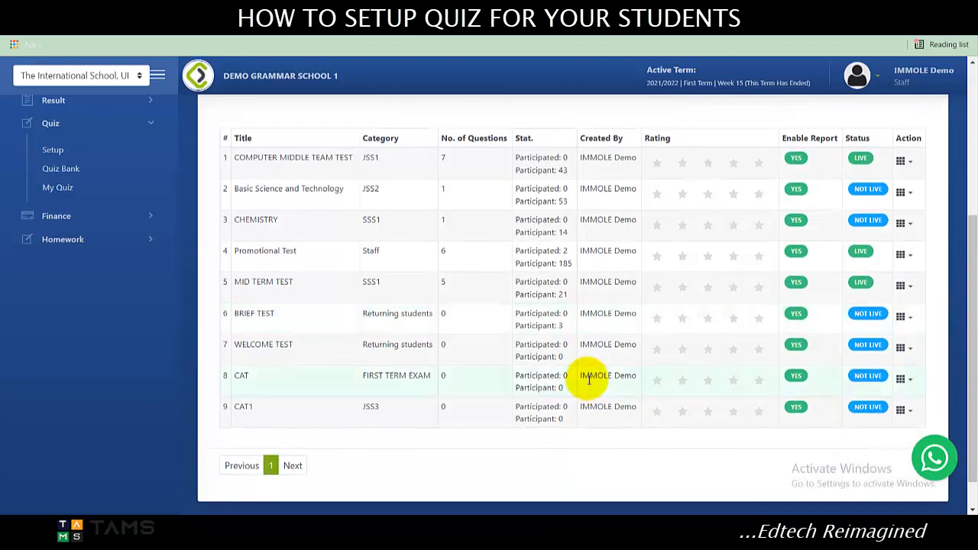
{"action": "scroll", "coordinate": [589, 378], "scroll_direction": "up", "scroll_amount": 3}
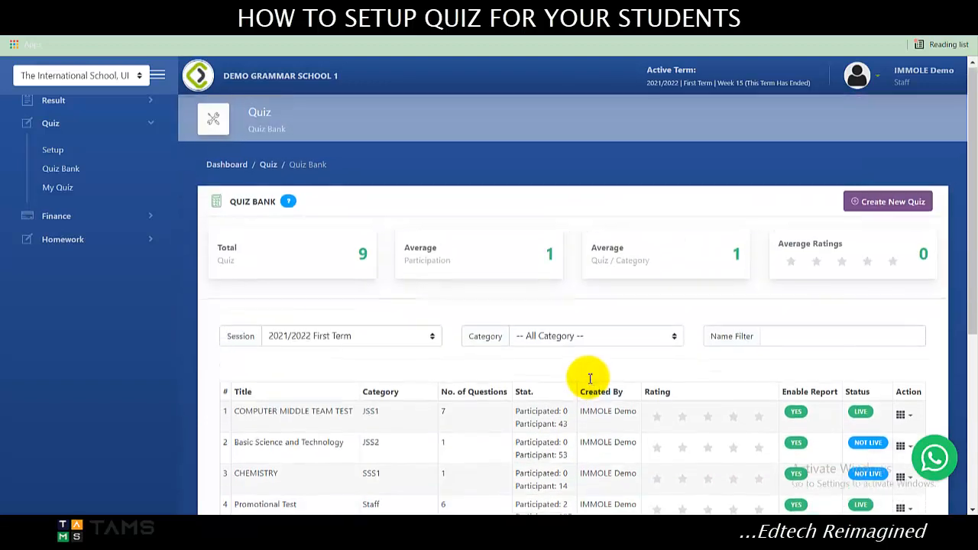
{"action": "scroll", "coordinate": [594, 374], "scroll_direction": "down", "scroll_amount": 3}
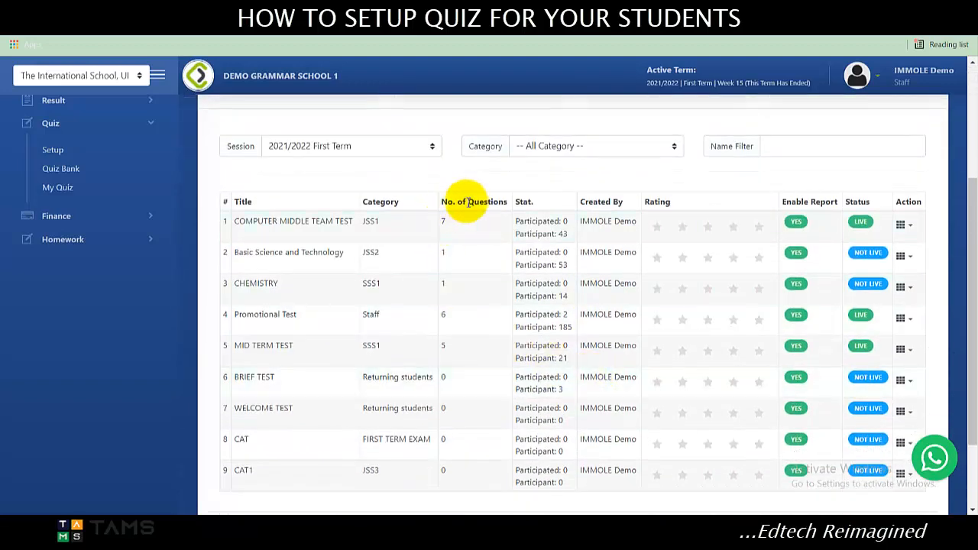
{"action": "left_click_drag", "start_coordinate": [516, 236], "coordinate": [568, 239]}
{"action": "left_click", "coordinate": [569, 240]}
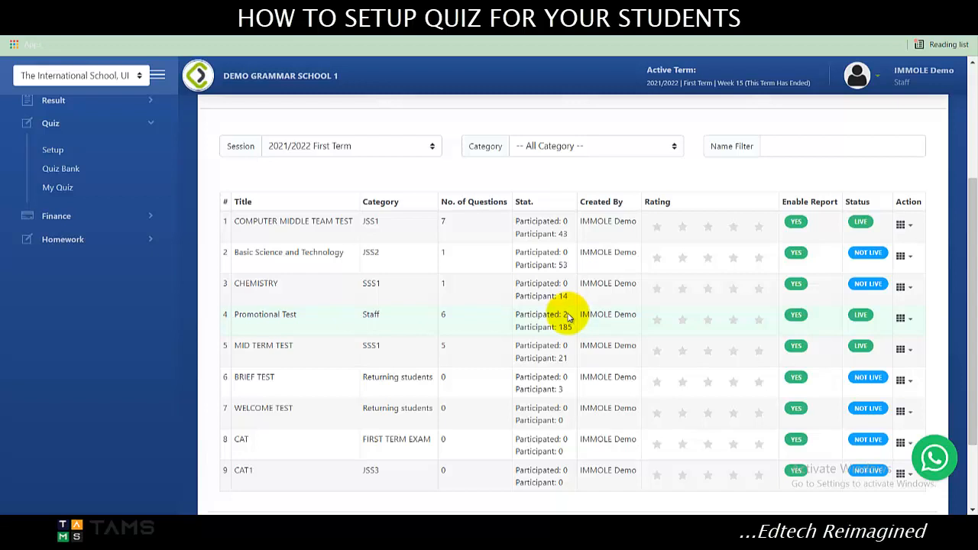
Switch to the other Chrome window, where the teacher's quiz bank lists the CAT 1 quiz.
{"action": "mouse_move", "coordinate": [579, 15]}
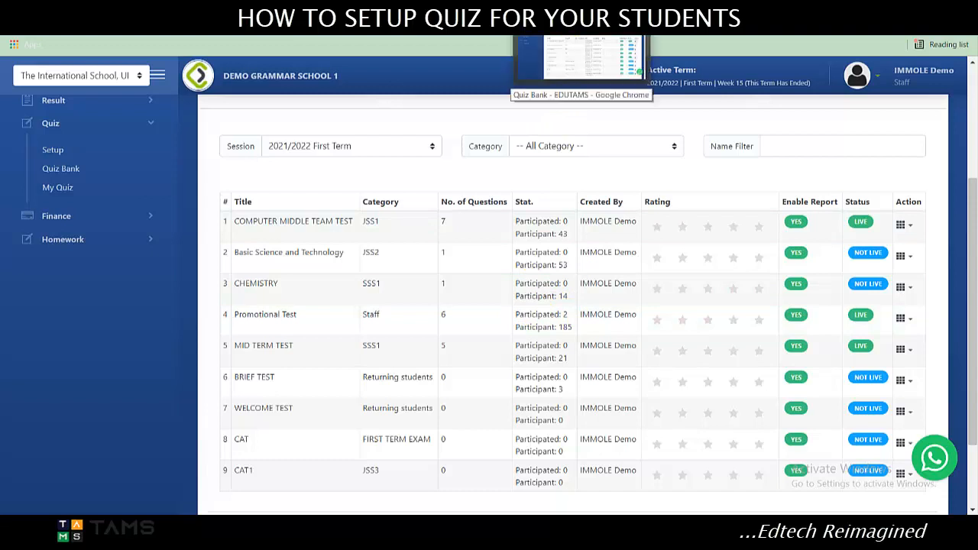
{"action": "left_click", "coordinate": [579, 57]}
{"action": "left_click", "coordinate": [809, 320]}
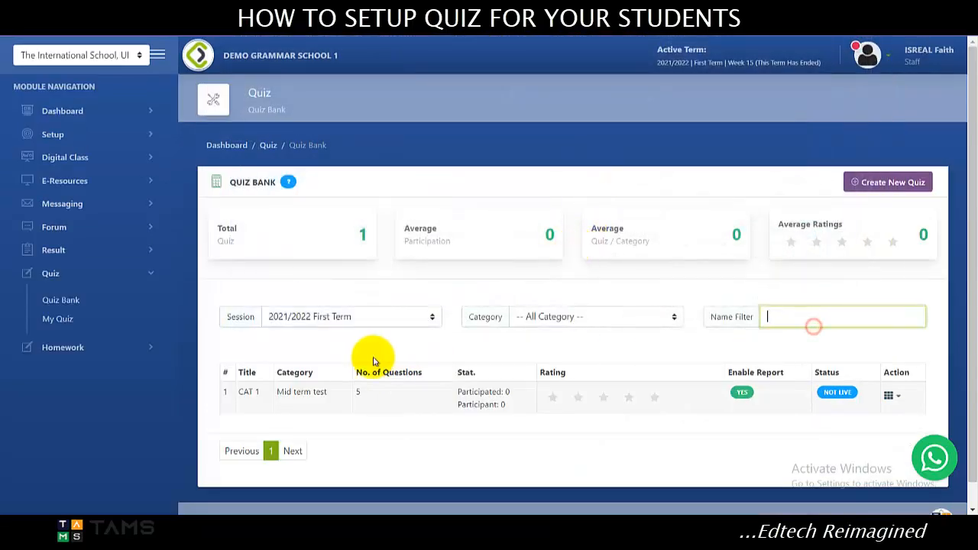
{"action": "left_click", "coordinate": [372, 355]}
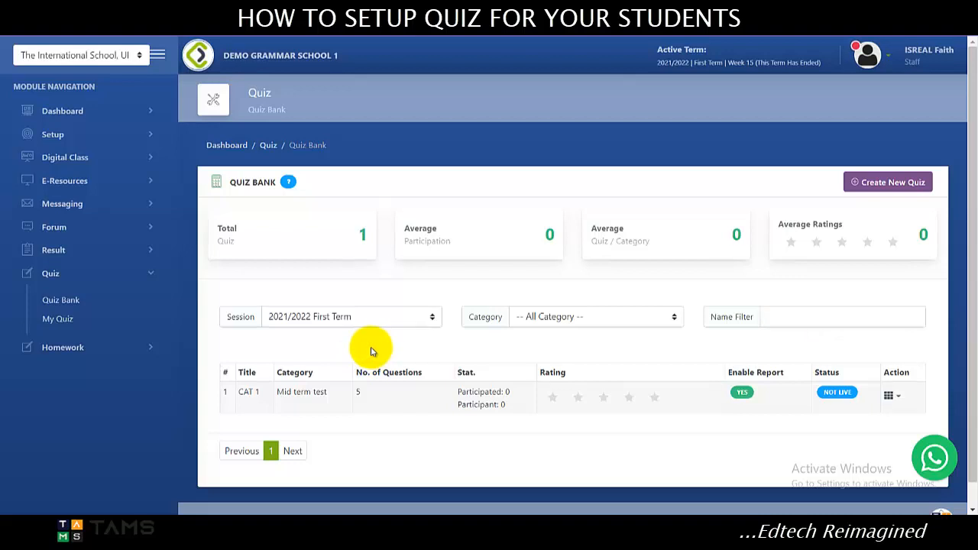
View the actions available for CAT 1, and check the account menu for the Unattempted Quiz notice.
{"action": "left_click", "coordinate": [890, 398]}
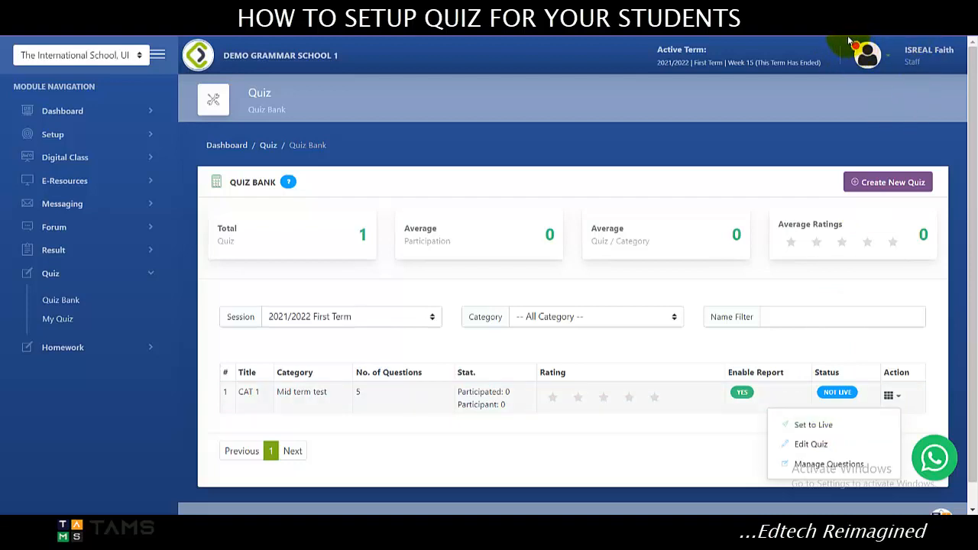
{"action": "left_click", "coordinate": [888, 59]}
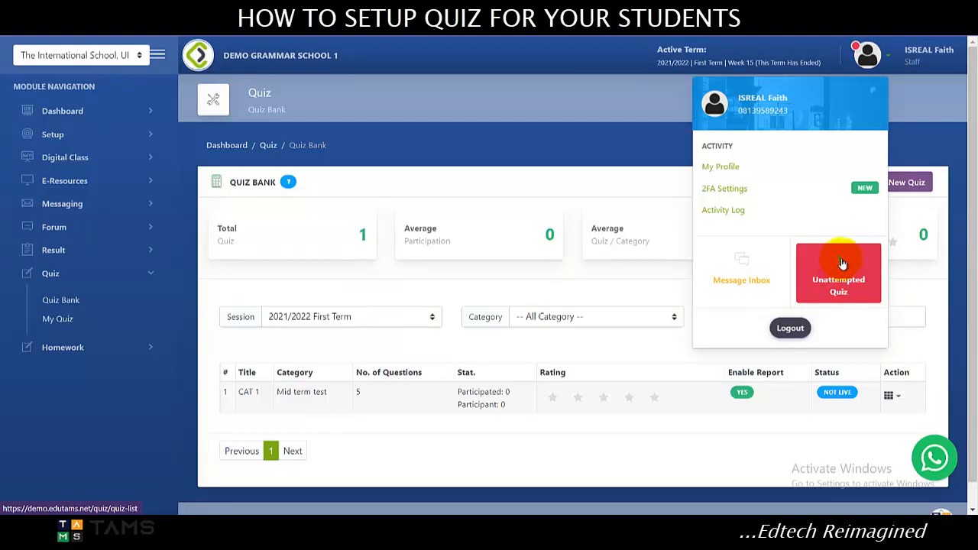
{"action": "left_click", "coordinate": [867, 54]}
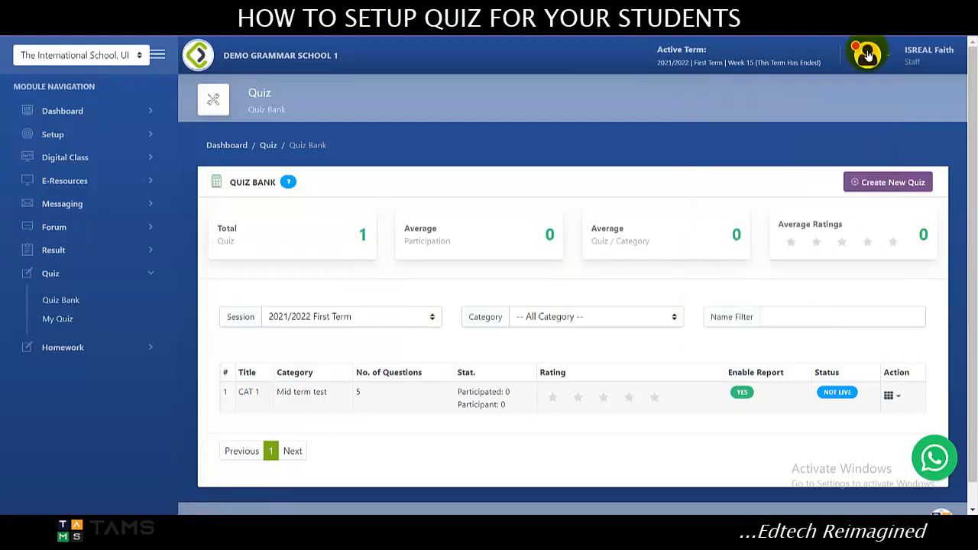
Set the CAT 1 quiz to live and confirm the status change.
{"action": "left_click", "coordinate": [888, 394]}
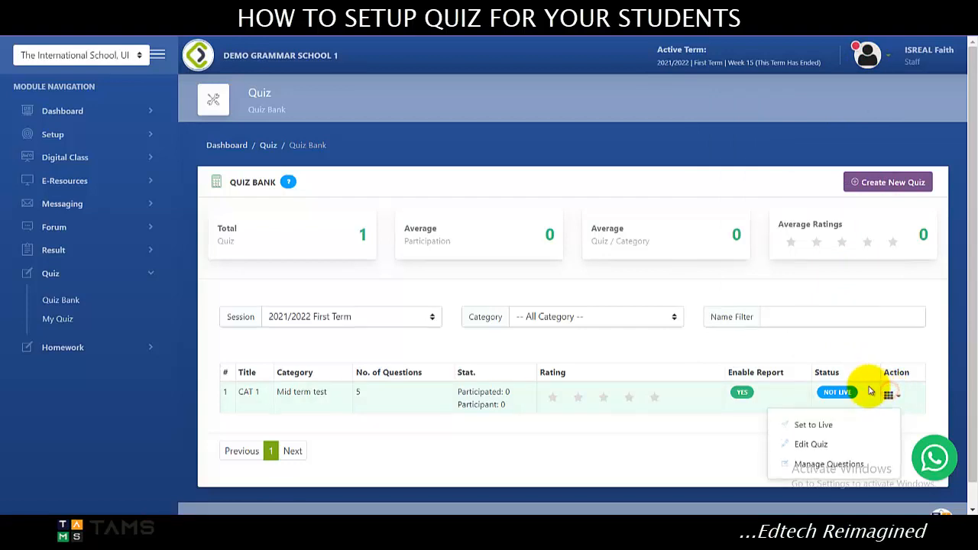
{"action": "left_click", "coordinate": [846, 421]}
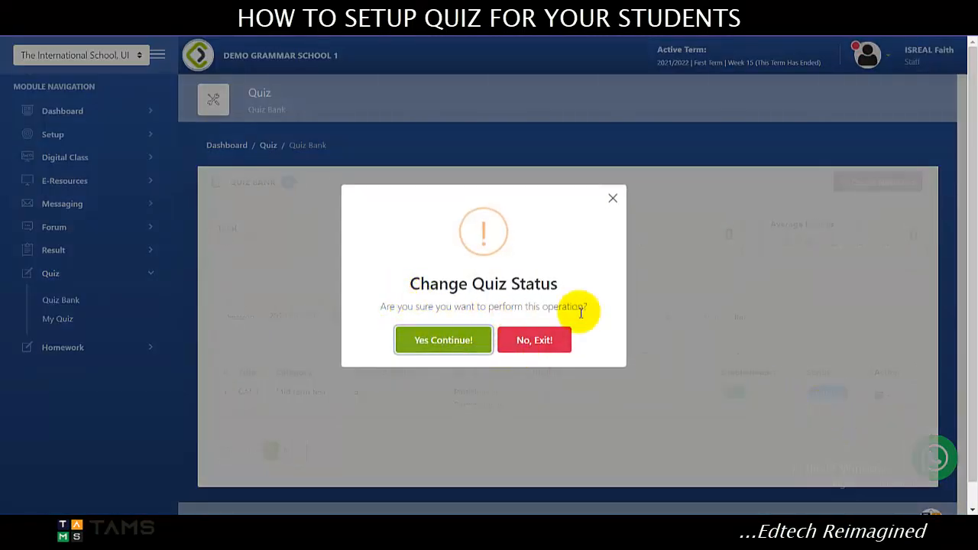
{"action": "left_click", "coordinate": [463, 339]}
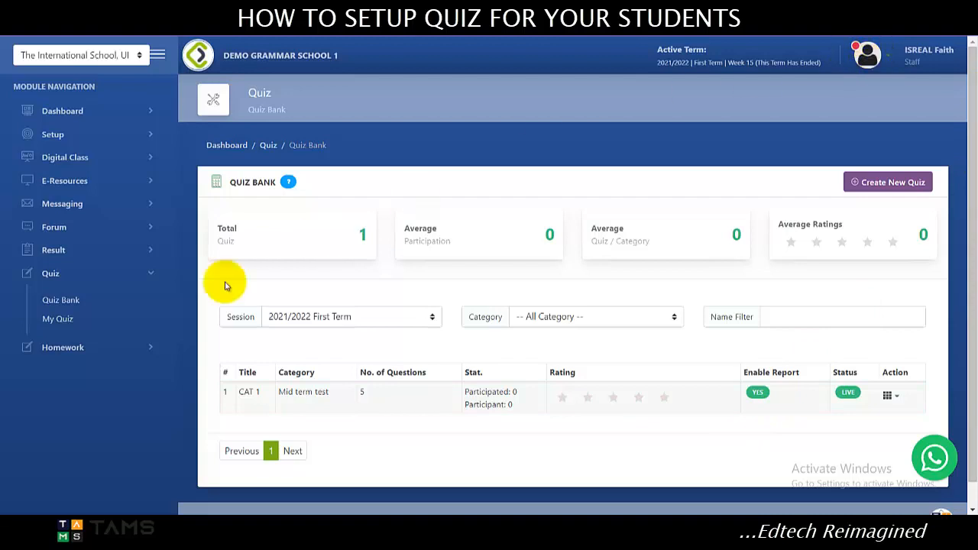
Open the My Quiz list and display the Take Quiz option for the Promotional Test.
{"action": "left_click", "coordinate": [61, 320]}
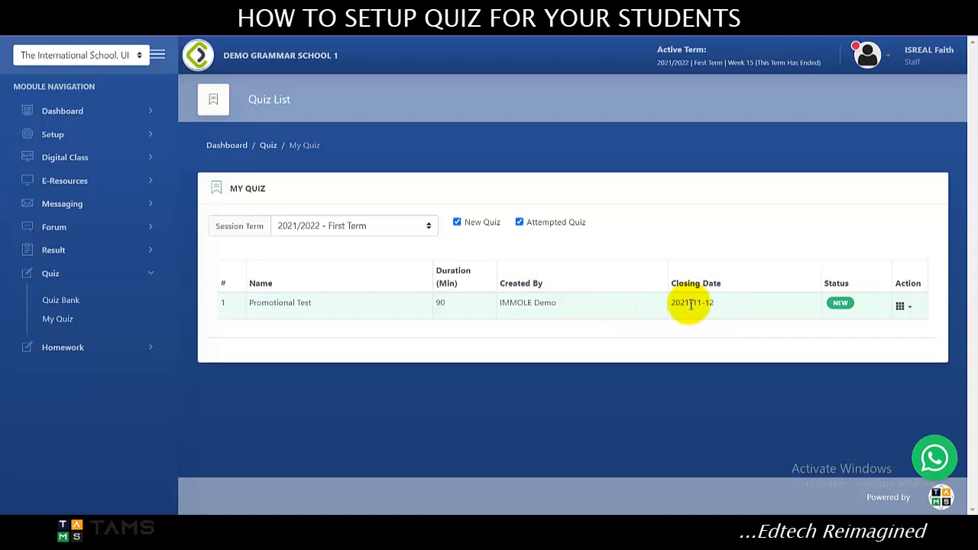
{"action": "left_click", "coordinate": [906, 307]}
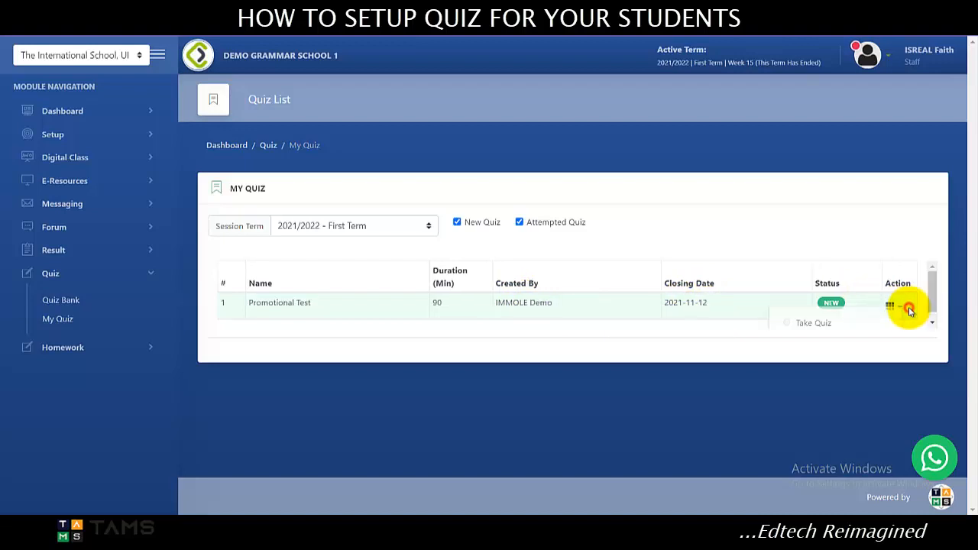
{"action": "scroll", "coordinate": [893, 286], "scroll_direction": "down", "scroll_amount": 1}
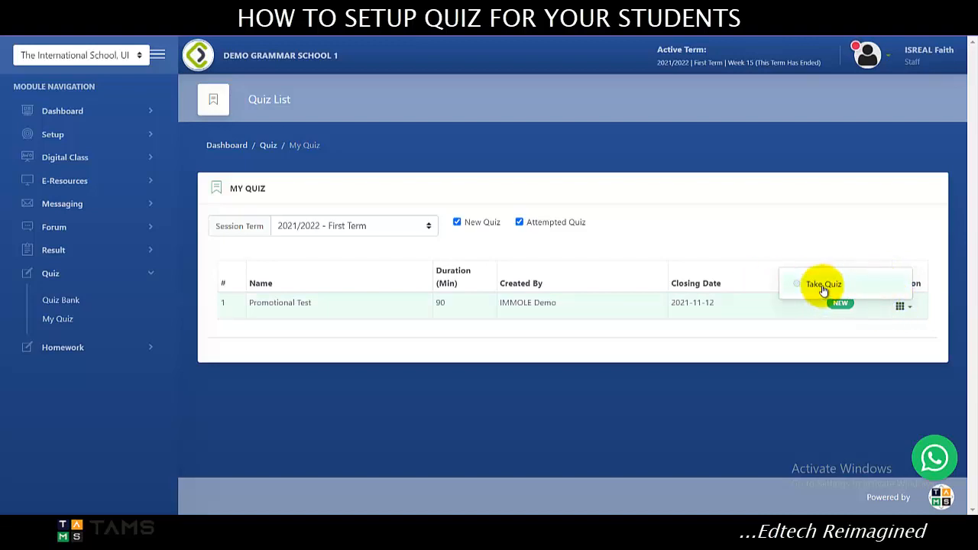
{"action": "left_click", "coordinate": [901, 305]}
{"action": "left_click", "coordinate": [899, 306]}
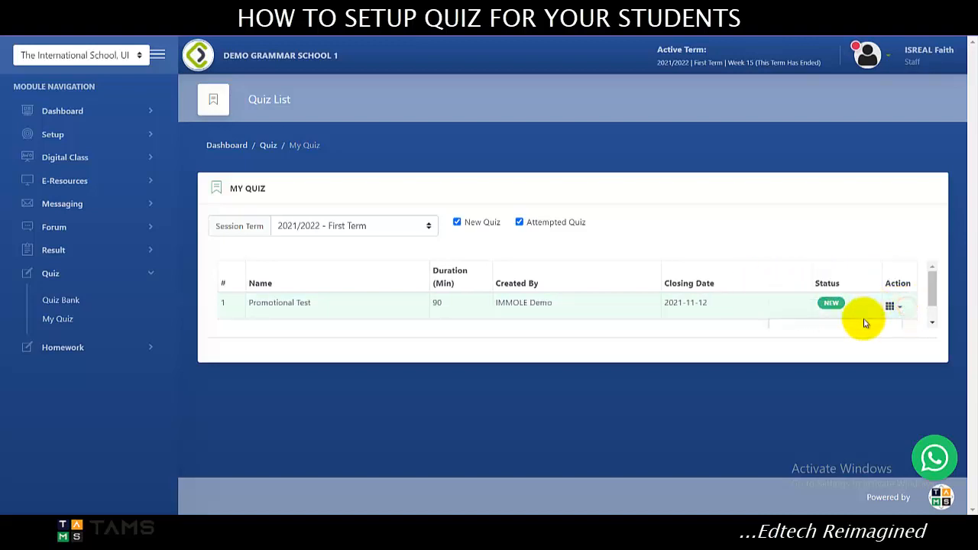